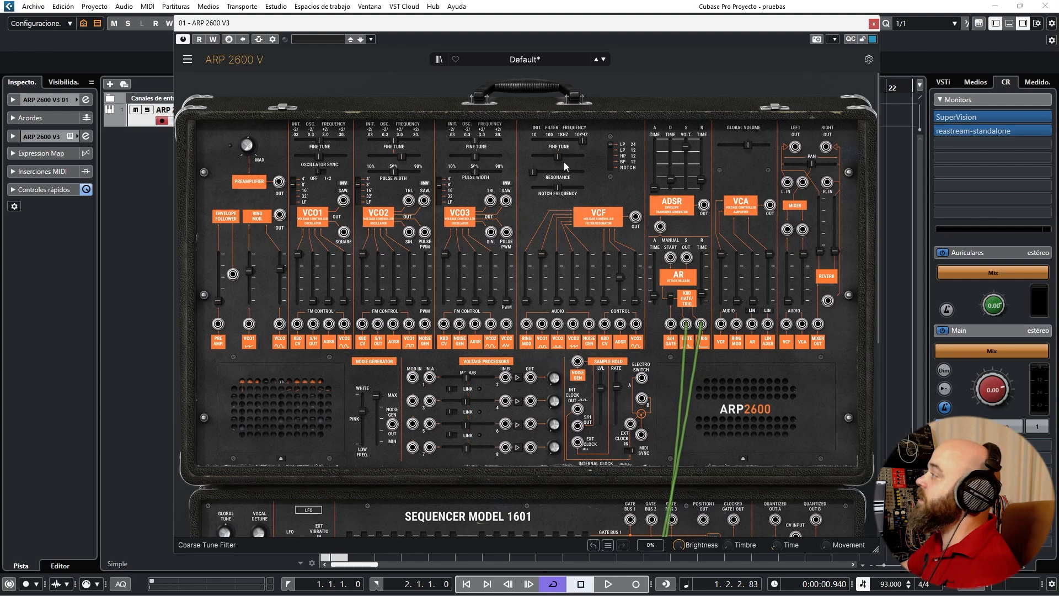
Examine the upper cabinet's oscillator, VCF filter, mixer, reverb and pan controls.
mouse_move(574, 160)
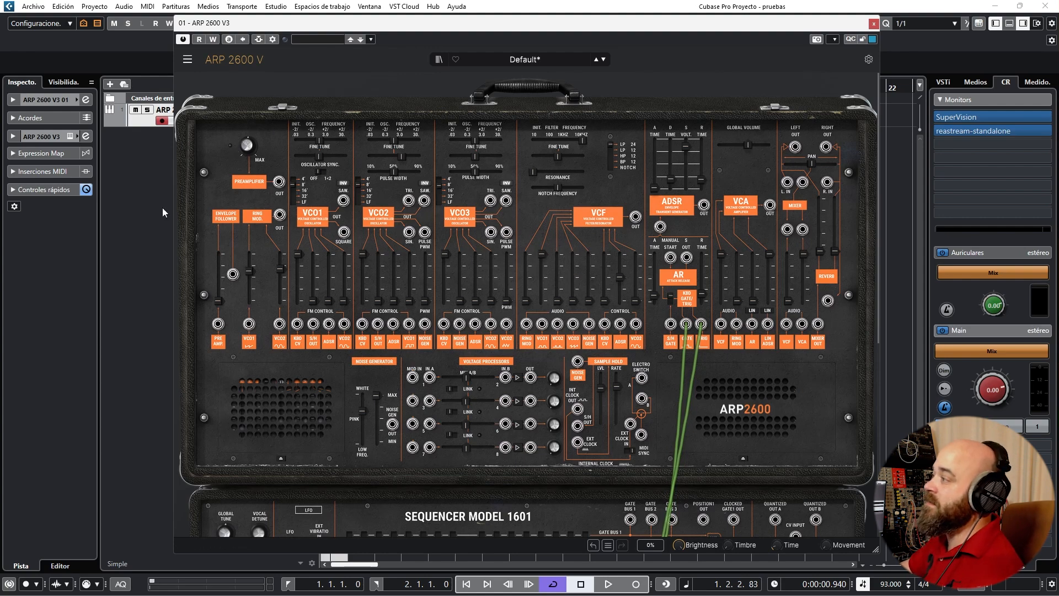
mouse_move(239, 146)
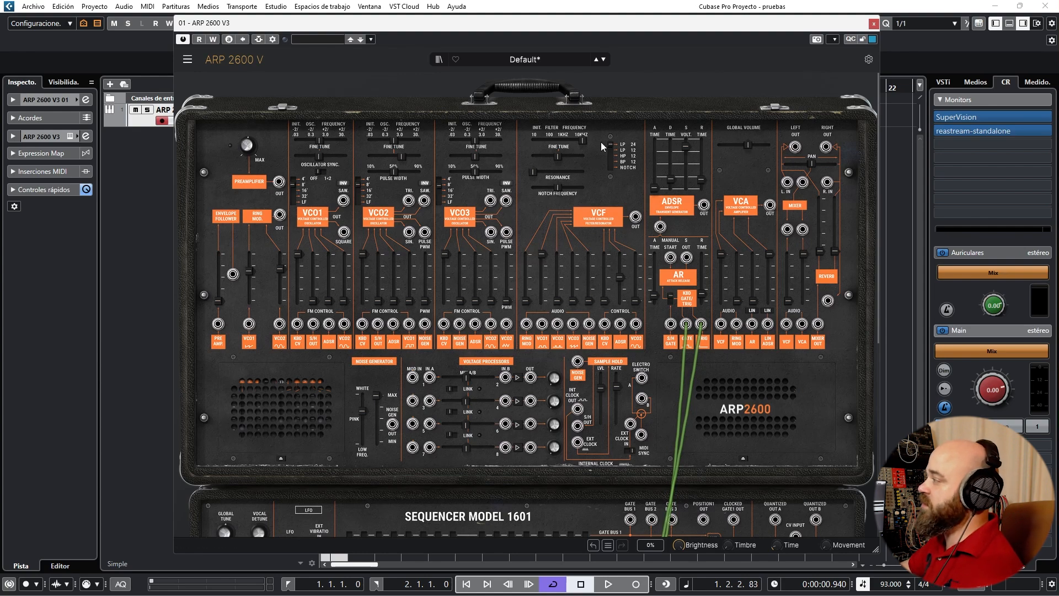
mouse_move(587, 143)
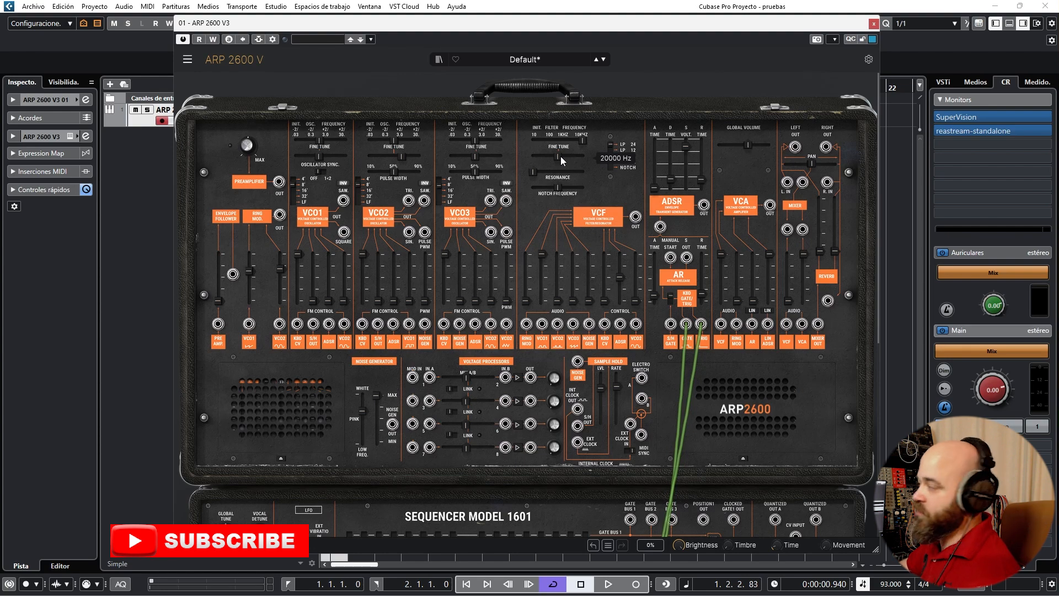
mouse_move(533, 172)
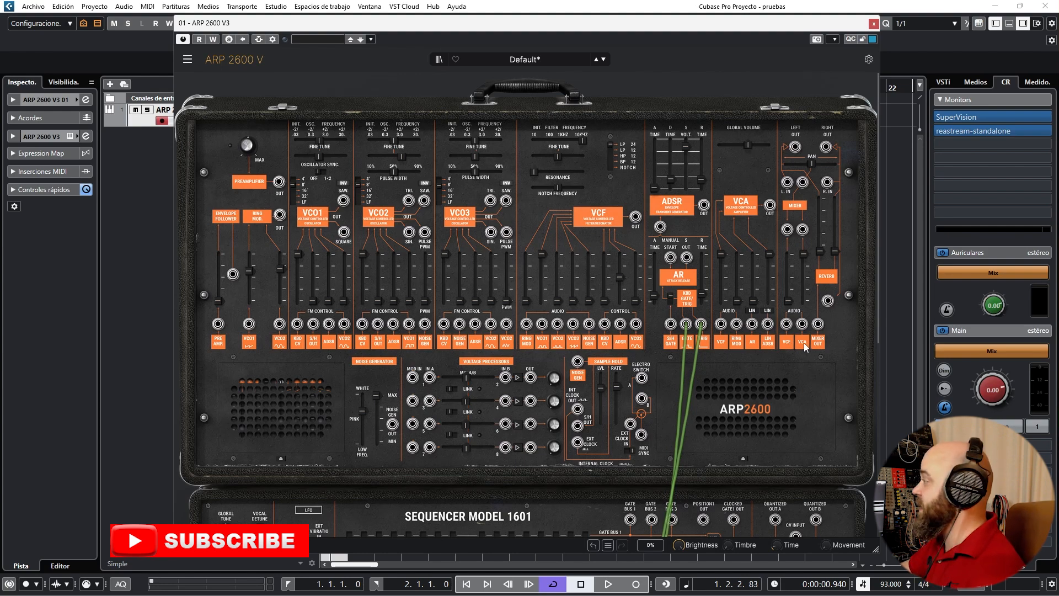
mouse_move(821, 252)
mouse_down()
mouse_move(822, 225)
mouse_move(821, 252)
mouse_up()
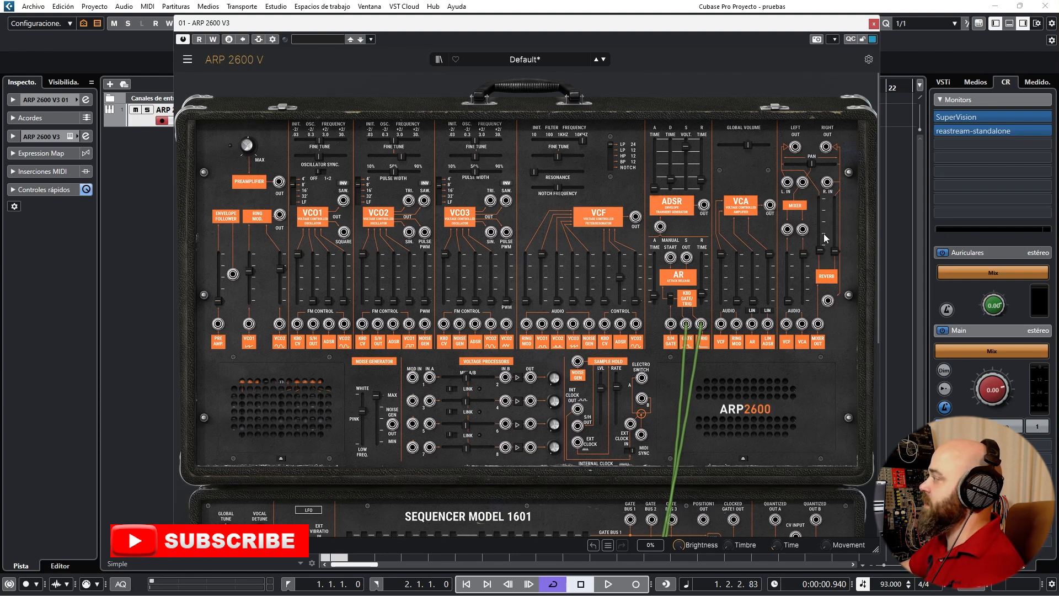
mouse_move(811, 164)
mouse_down()
mouse_move(789, 164)
mouse_move(812, 163)
mouse_up()
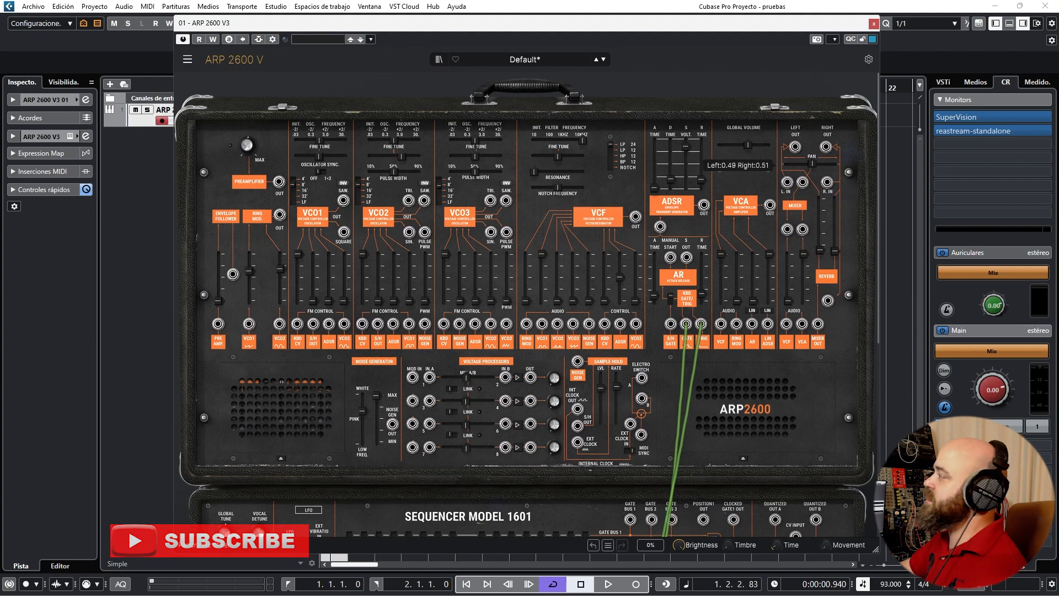
Try the noise generator's colour fader across its range, down to low-frequency noise and back up to white.
scroll(798, 347, down, 3)
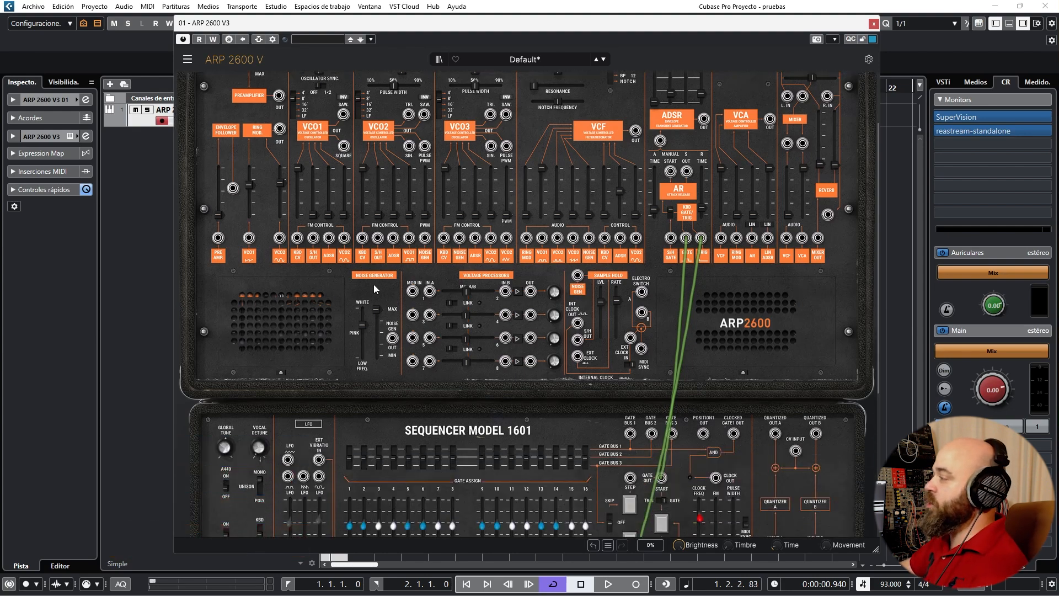
click(363, 325)
drag(364, 310, 364, 357)
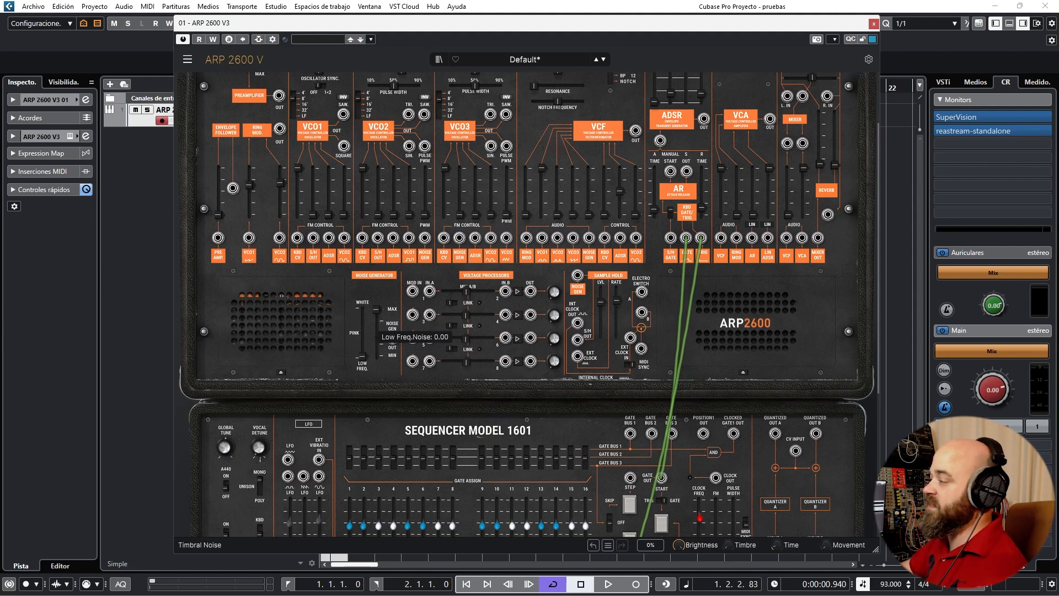
drag(362, 356, 363, 310)
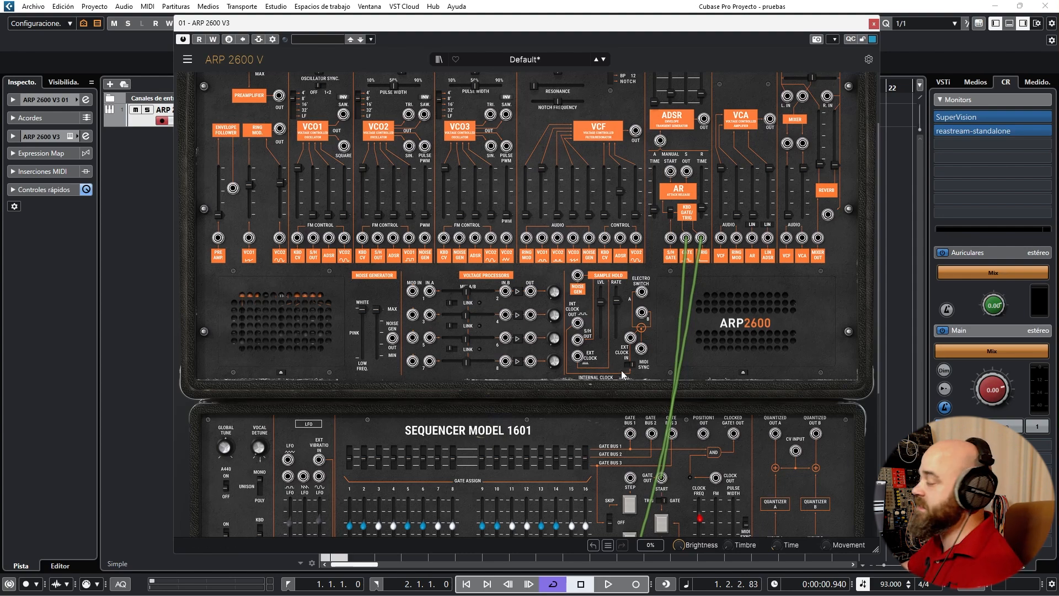
Reveal the chorus and delay controls and the panel behind the ARP2600 speaker grille, and hide the chorus and delay controls again.
click(282, 372)
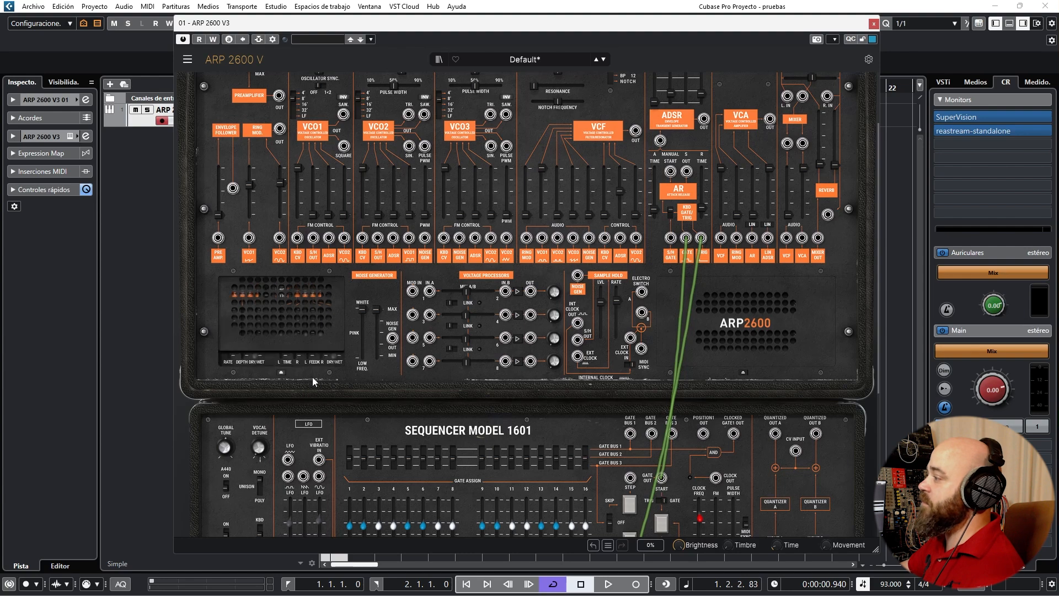
click(743, 372)
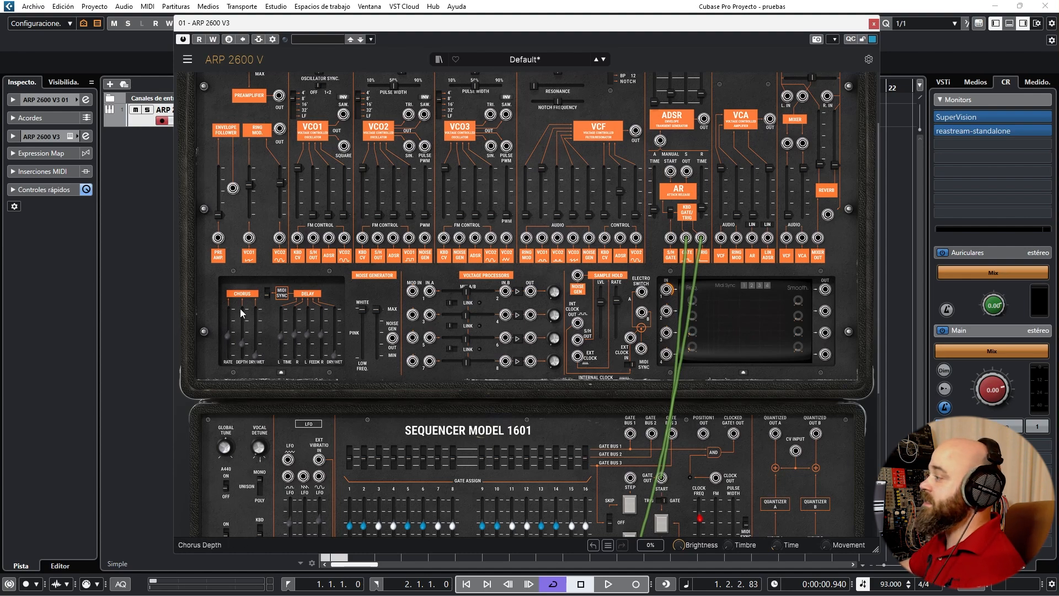
click(279, 374)
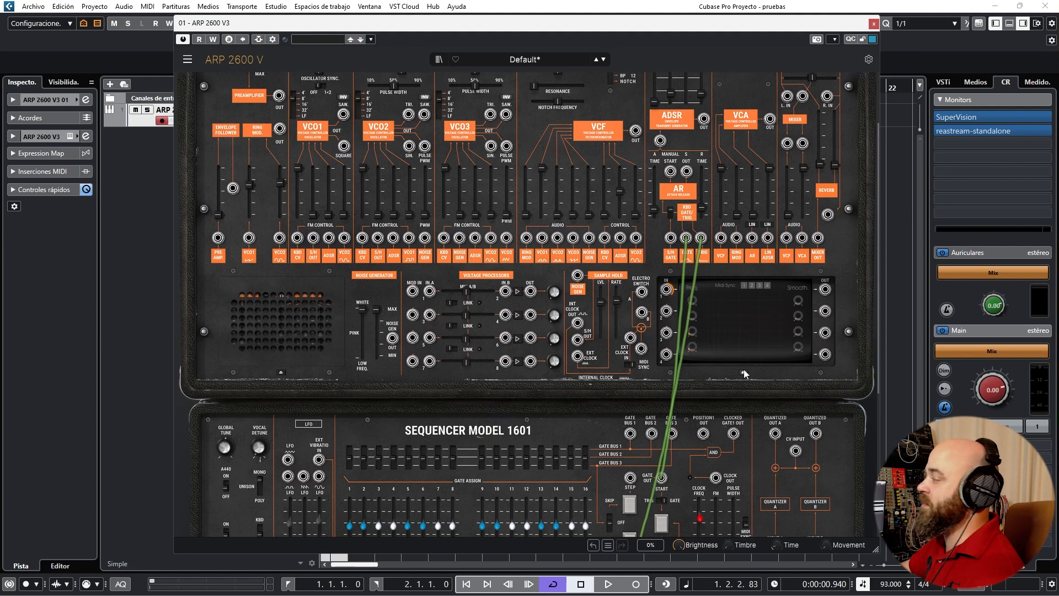
Examine the sequencer and keyboard sections, including the transpose knob, the clock frequency fader and the portamento control.
scroll(714, 383, down, 5)
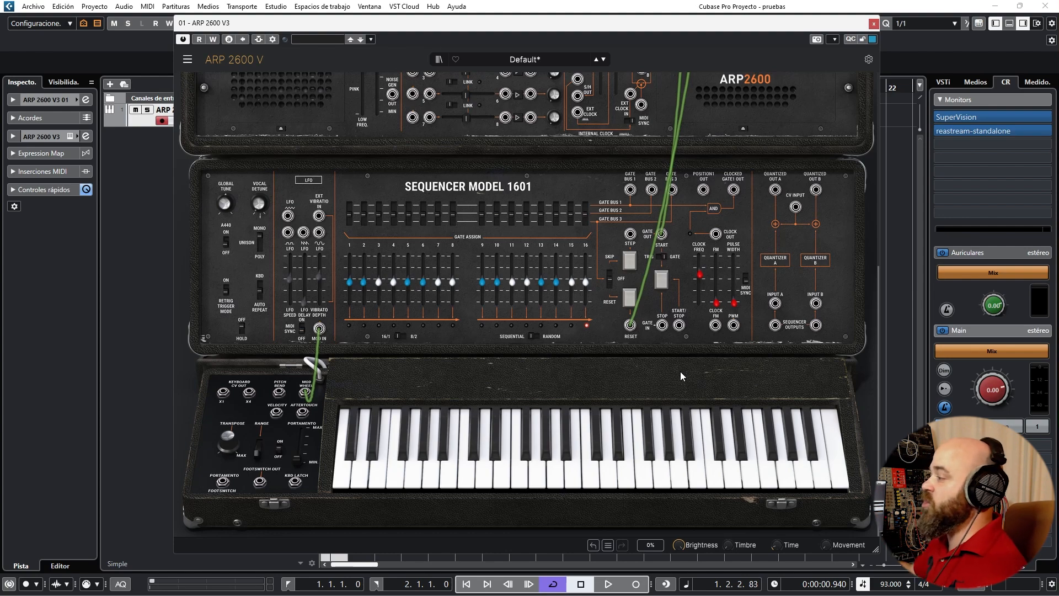
mouse_move(226, 433)
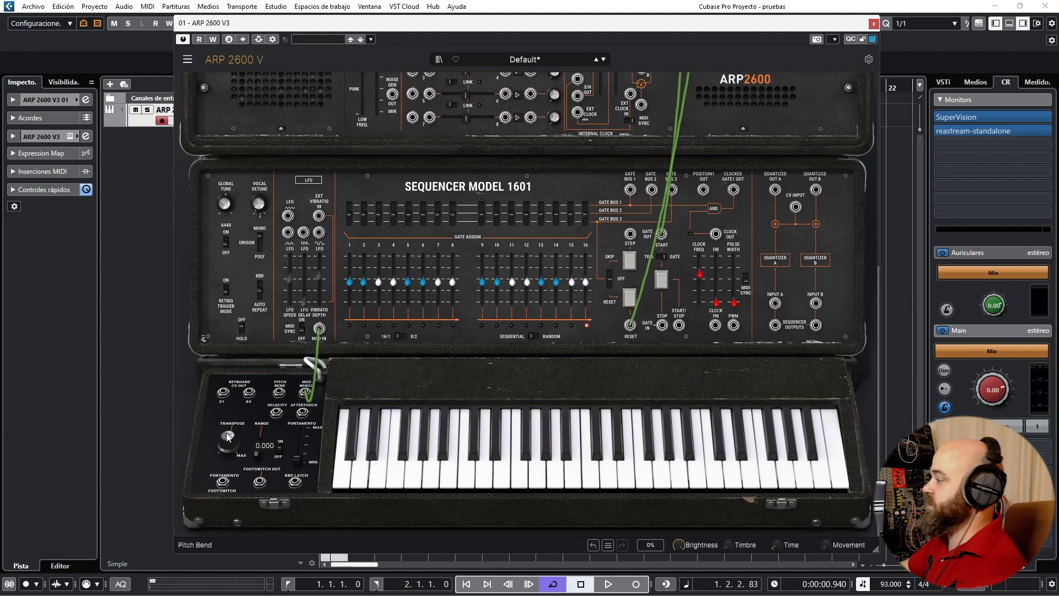
mouse_move(227, 433)
mouse_down()
mouse_move(227, 409)
mouse_move(228, 449)
mouse_move(227, 440)
mouse_up()
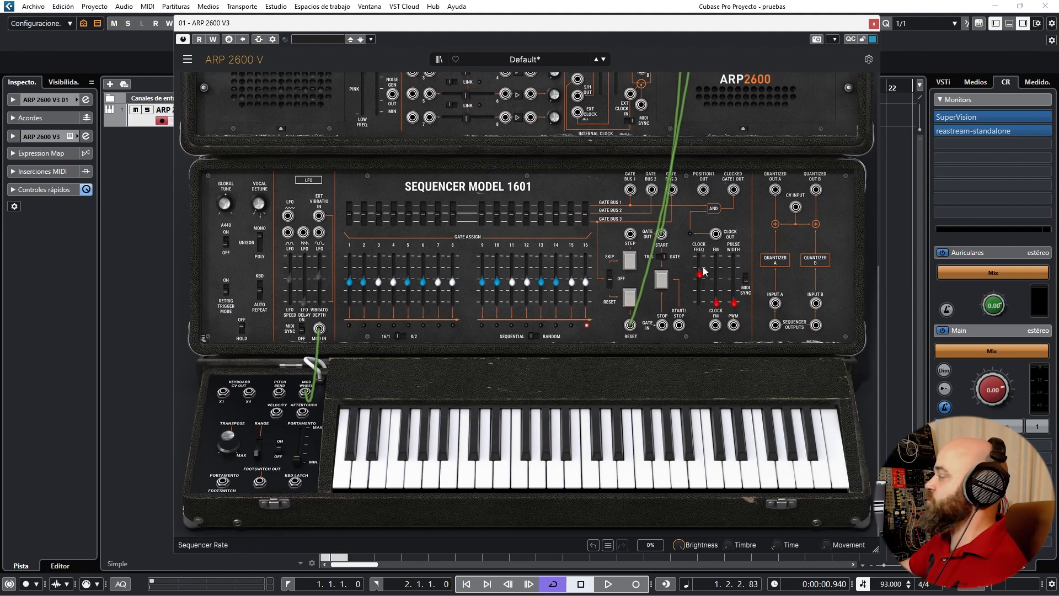
mouse_move(701, 275)
drag(700, 271, 700, 269)
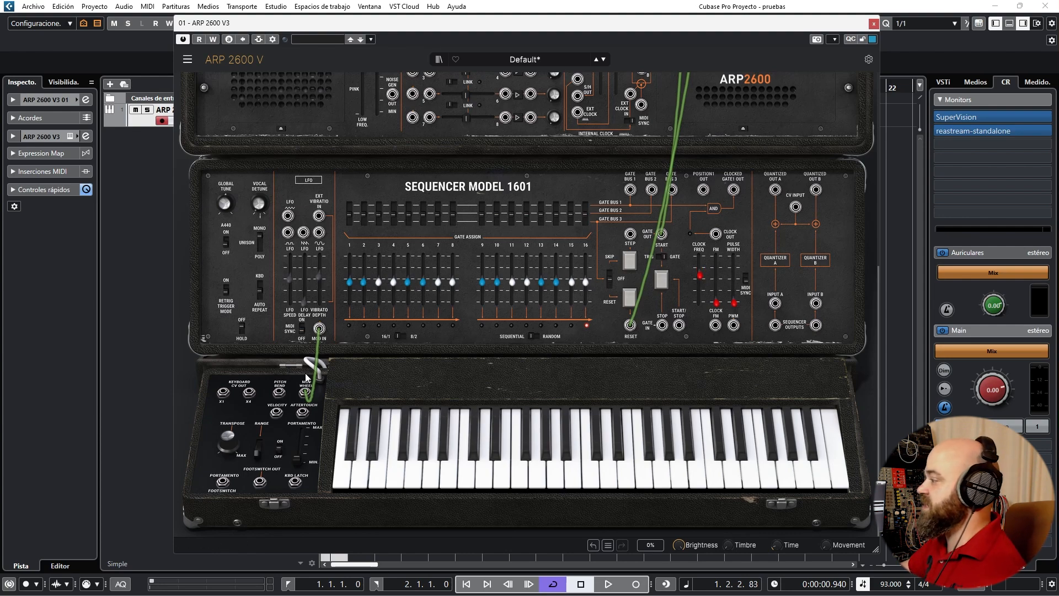
mouse_move(298, 458)
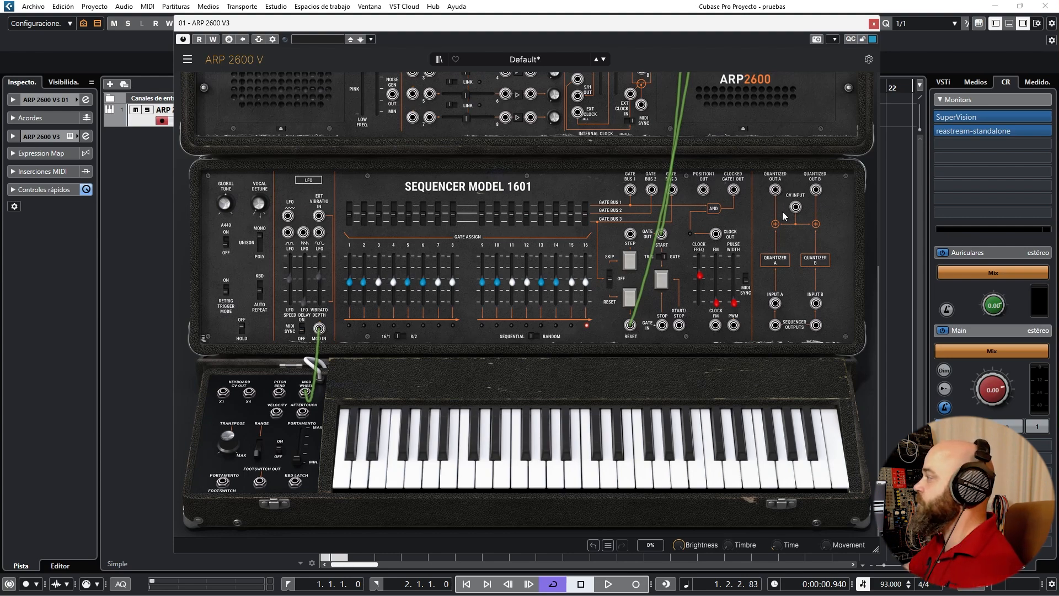
Reload the Default preset from the Template category.
scroll(783, 211, up, 6)
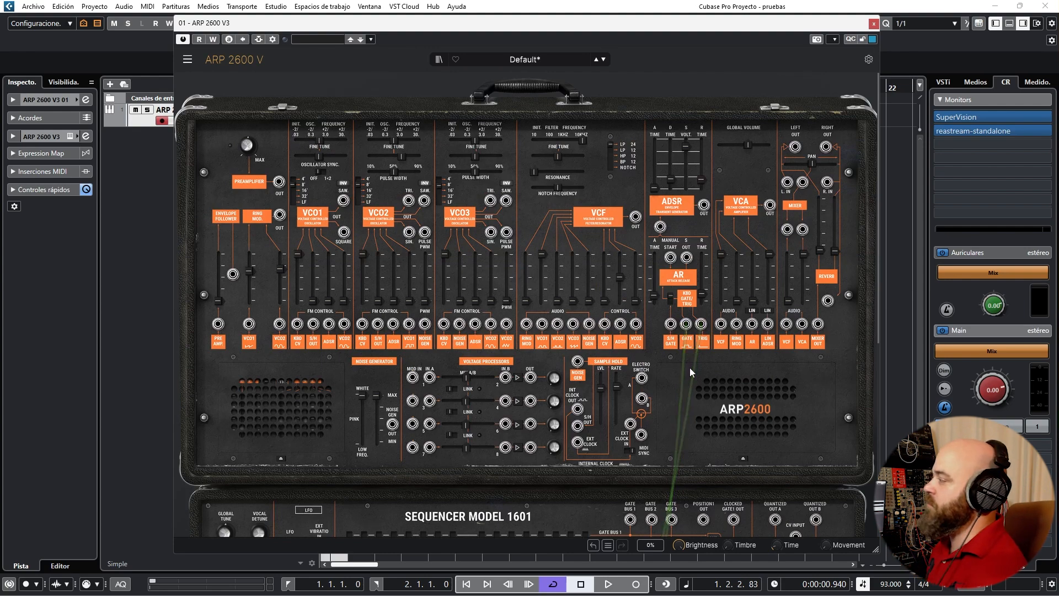
scroll(706, 373, down, 3)
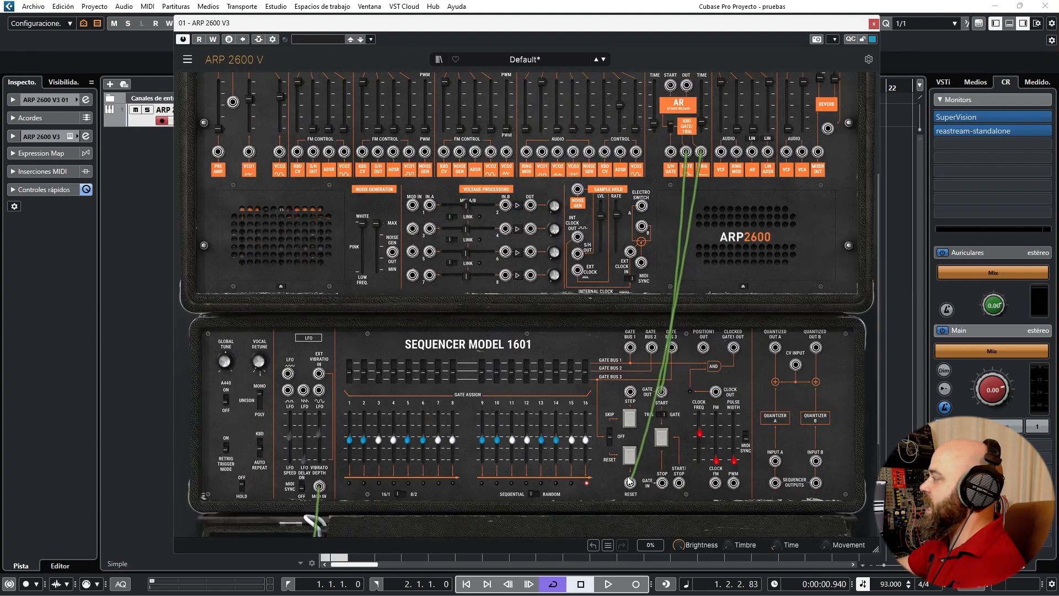
click(527, 60)
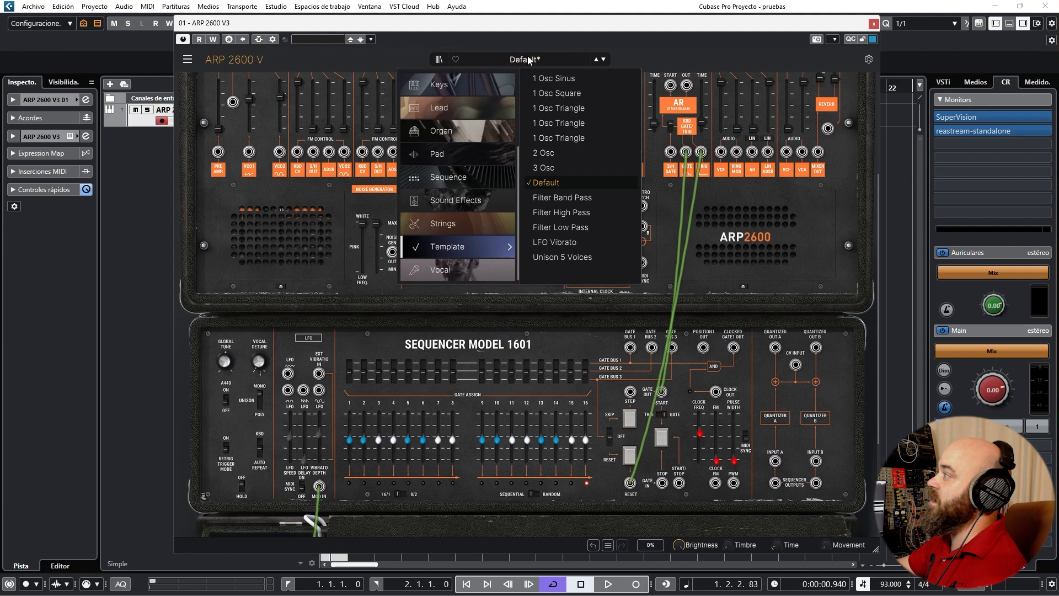
click(555, 183)
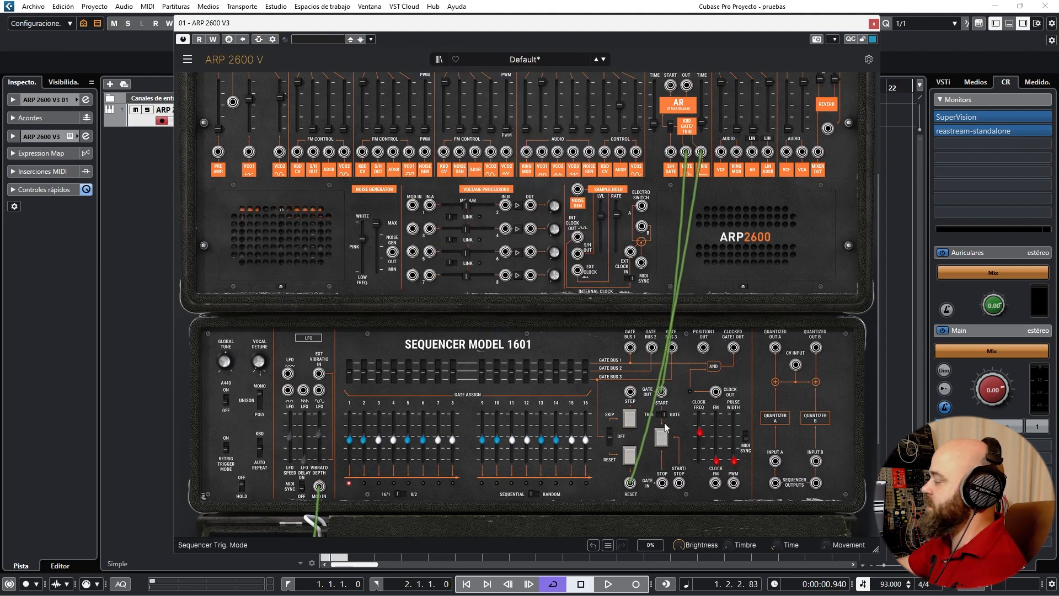
Replace the two green cables, patching the Gate jack to the sequencer's Start/Stop jack and the Trig jack to its Reset jack.
click(701, 154)
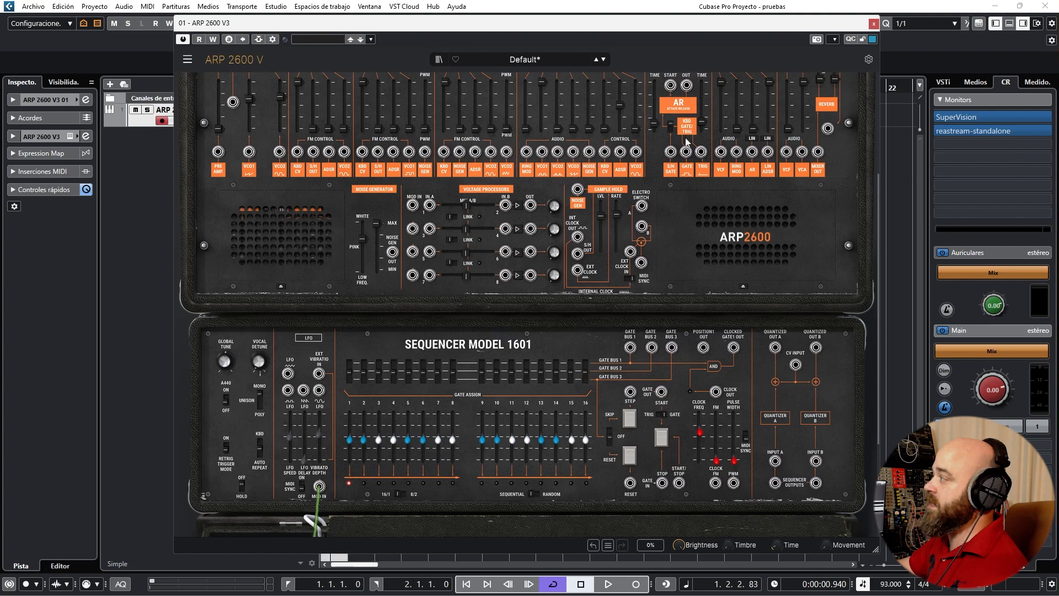
mouse_move(686, 151)
mouse_down()
mouse_move(696, 271)
mouse_move(689, 507)
mouse_move(654, 347)
mouse_move(684, 130)
mouse_move(688, 154)
mouse_up()
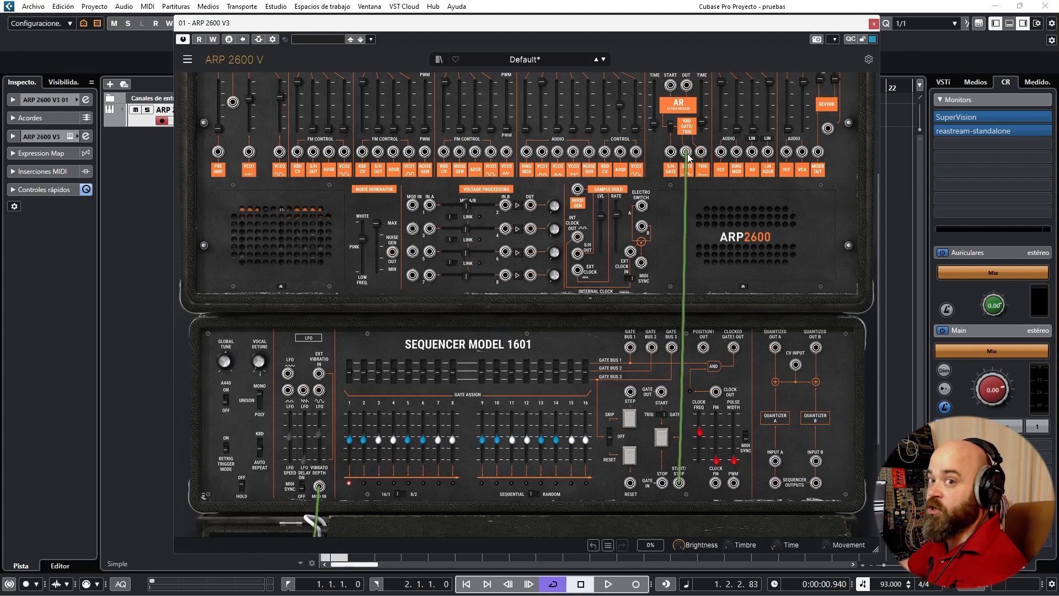
drag(701, 153, 630, 484)
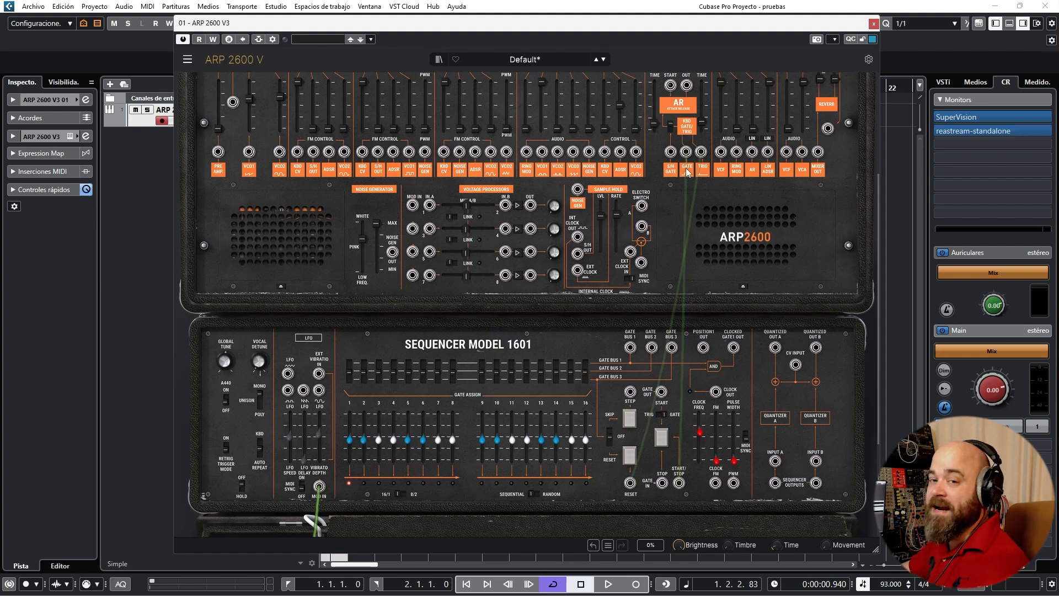
drag(687, 172, 702, 153)
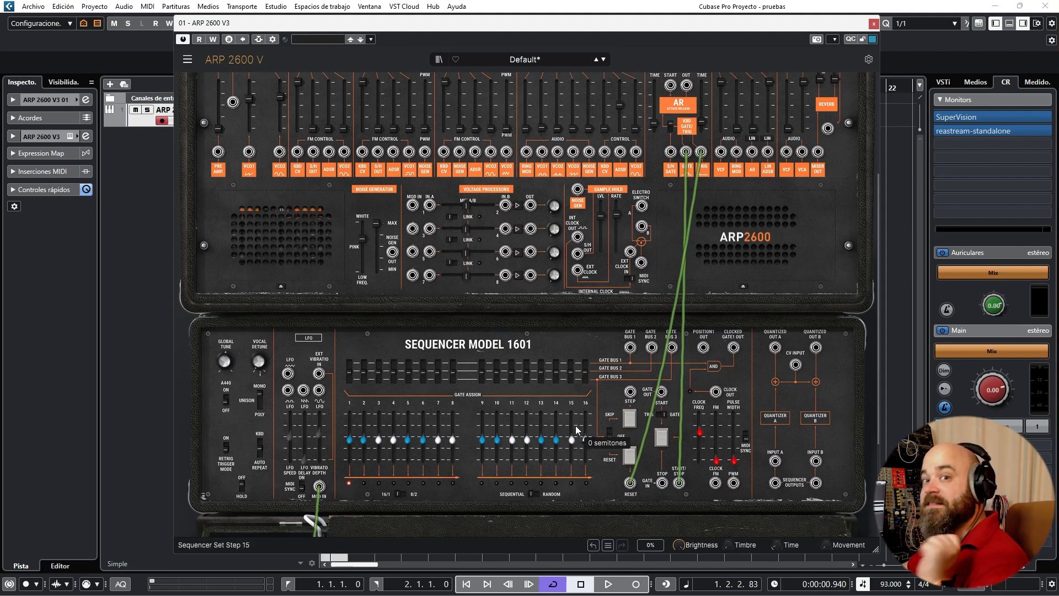
Raise VCO1's FM control fader for the VCO2 sine input to maximum.
scroll(607, 344, up, 3)
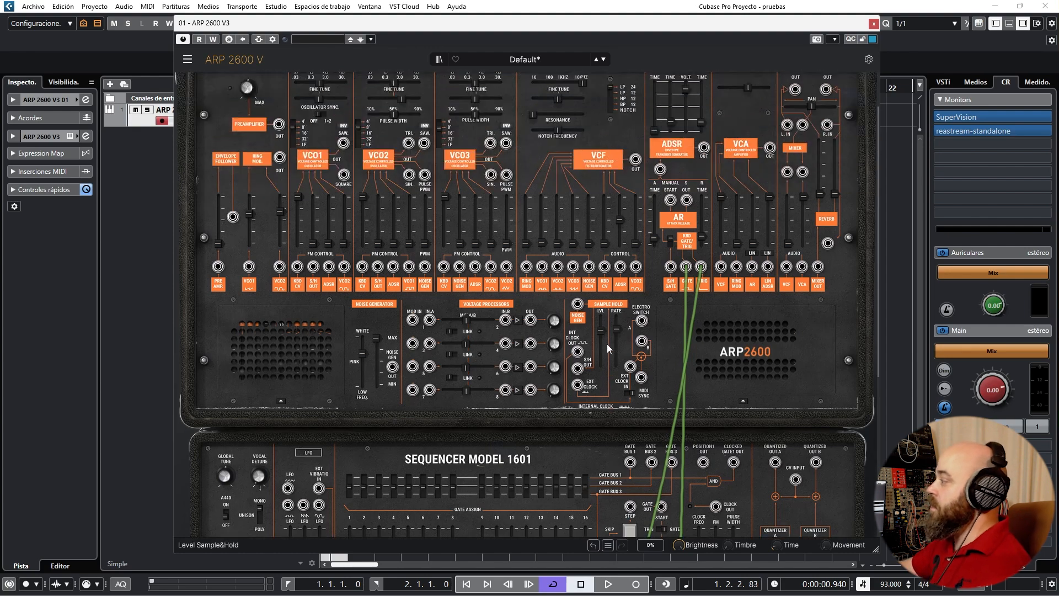
mouse_move(620, 282)
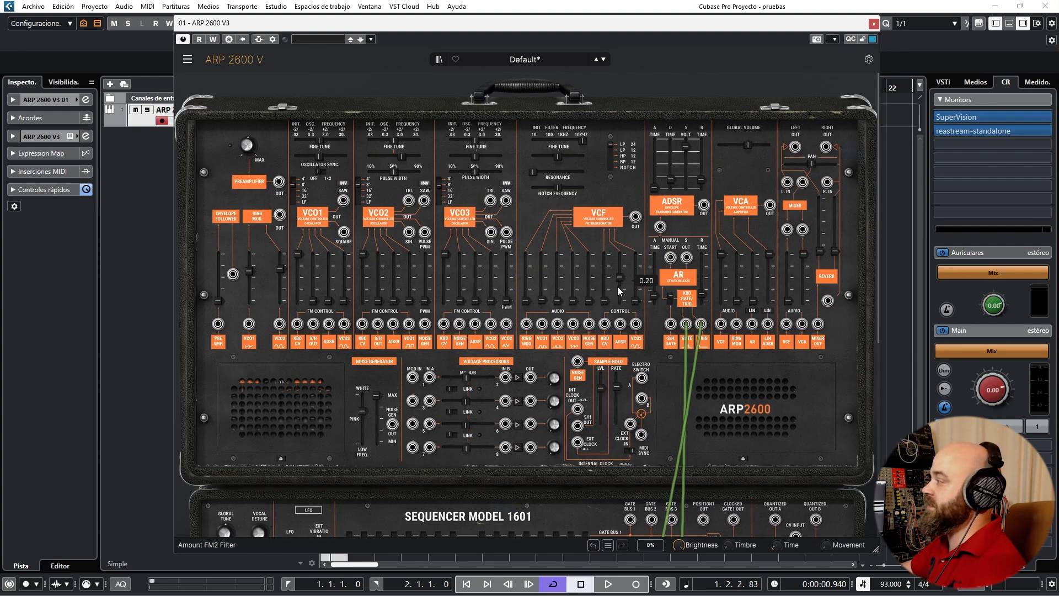
mouse_move(543, 307)
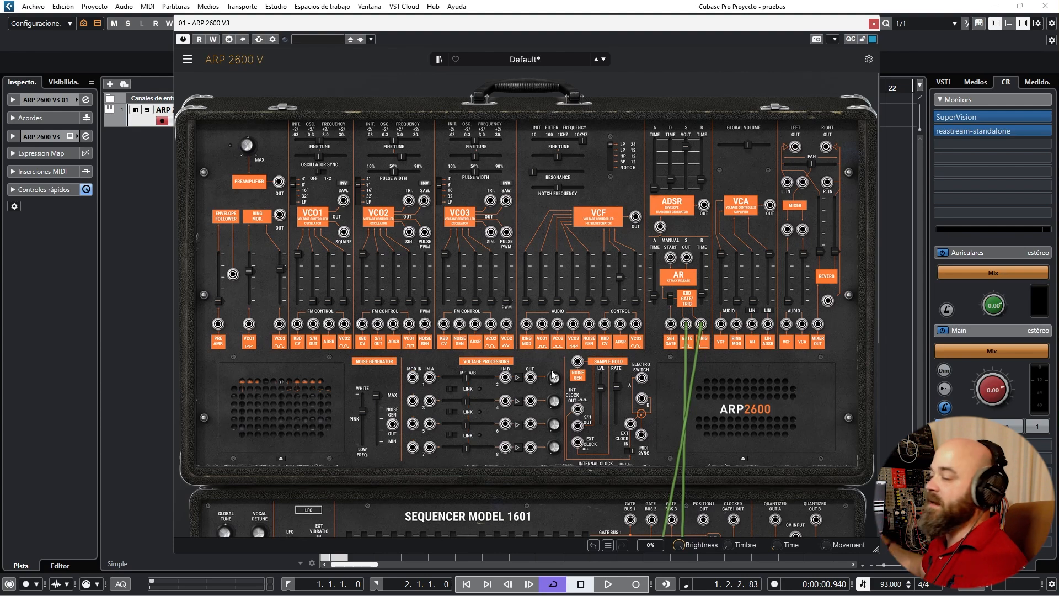
mouse_move(550, 377)
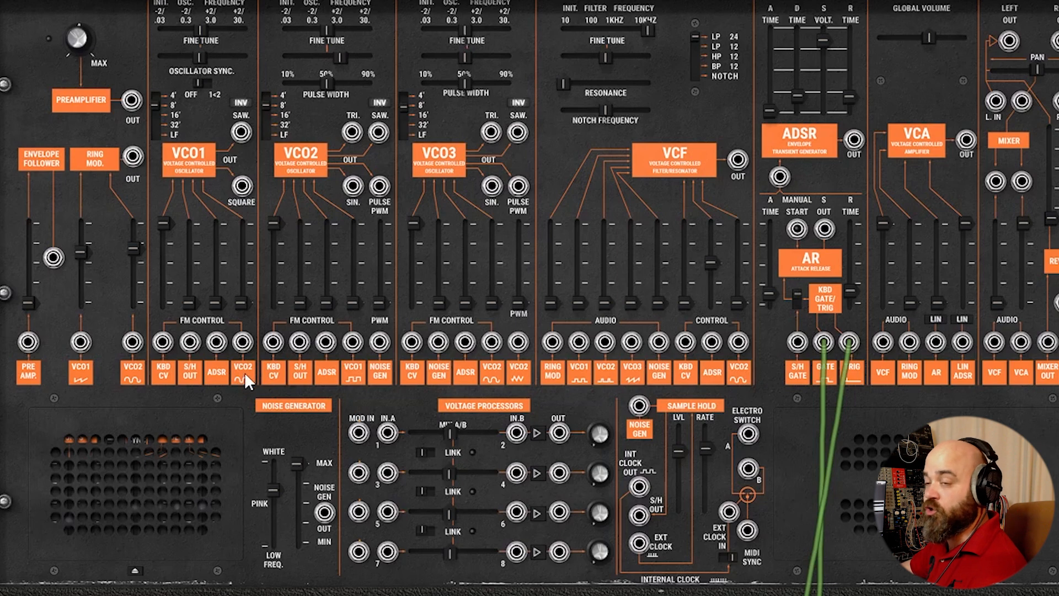
drag(243, 305, 243, 226)
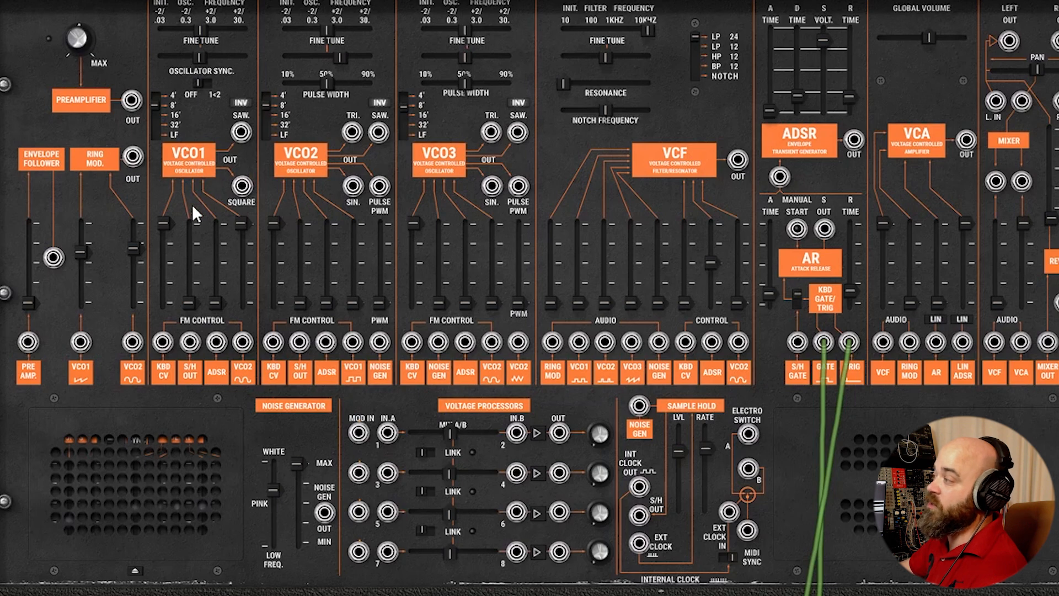
mouse_move(215, 226)
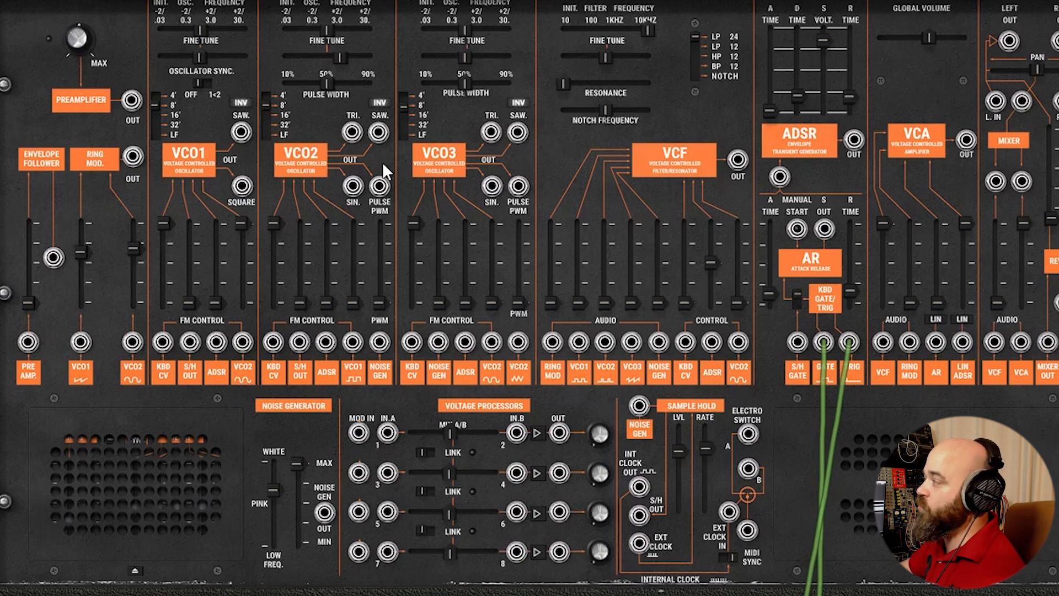
Try patching VCO2's pulse output into VCO1's VCO2 FM jack, removing the cable and lowering that FM fader to minimum again.
drag(379, 190, 244, 340)
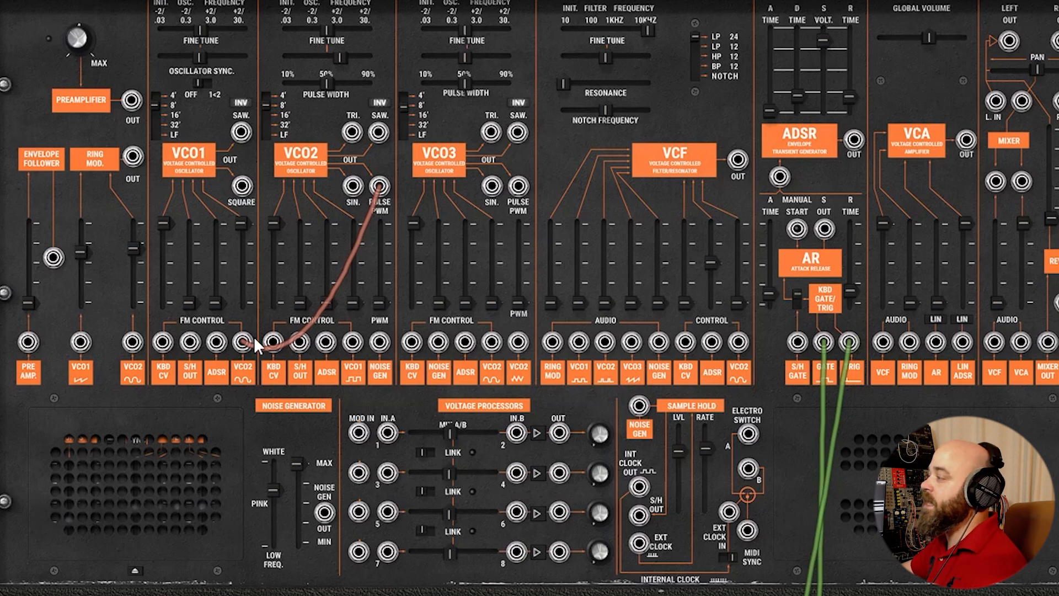
drag(246, 336, 319, 432)
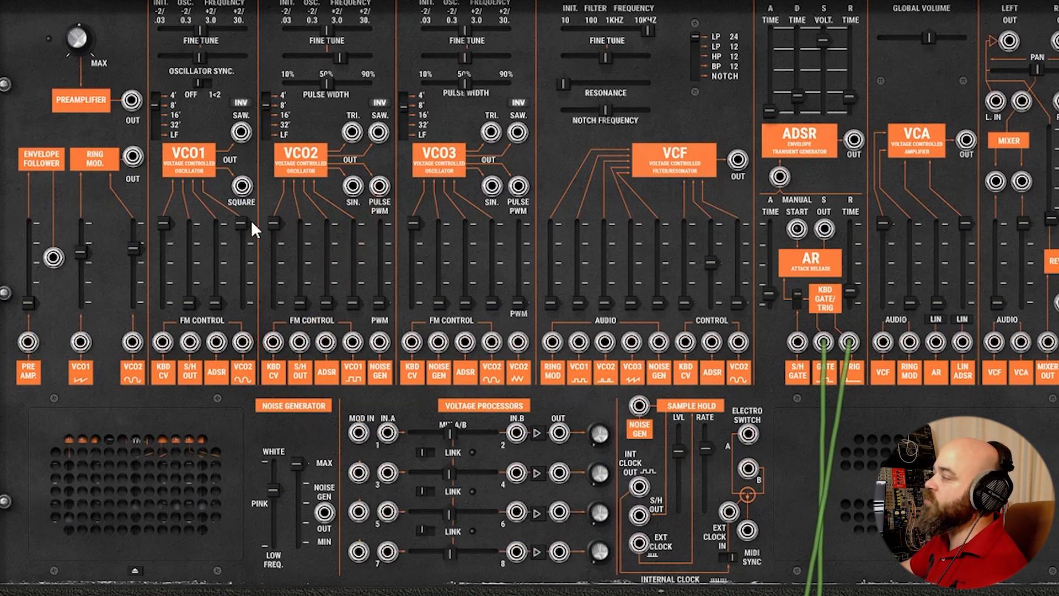
drag(250, 220, 245, 309)
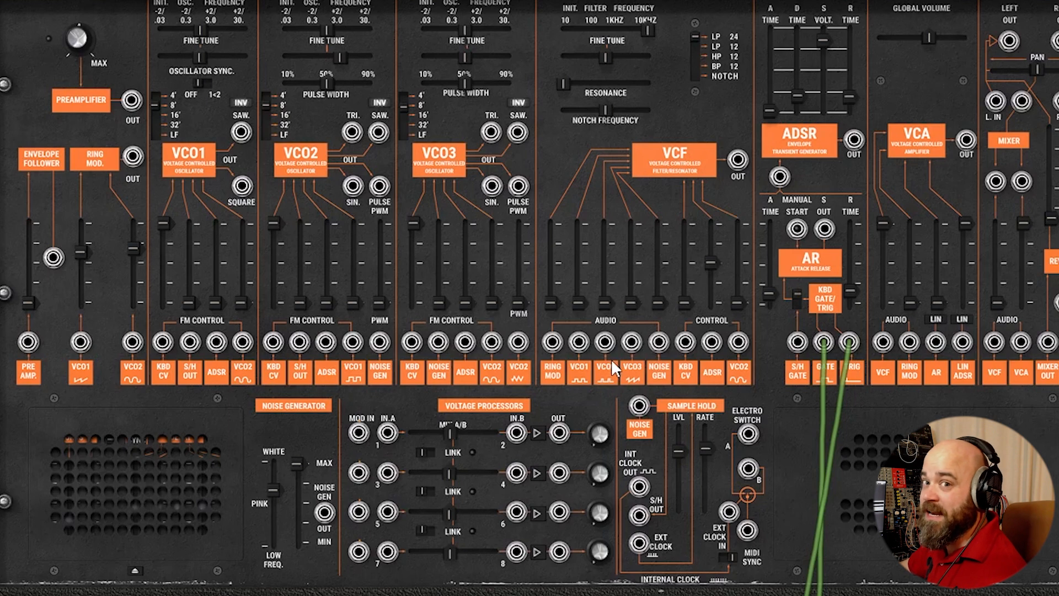
Patch VCO2's sine output into the VCF's VCO2 audio input and set that input's fader to 1.00.
drag(354, 187, 605, 344)
drag(605, 303, 605, 224)
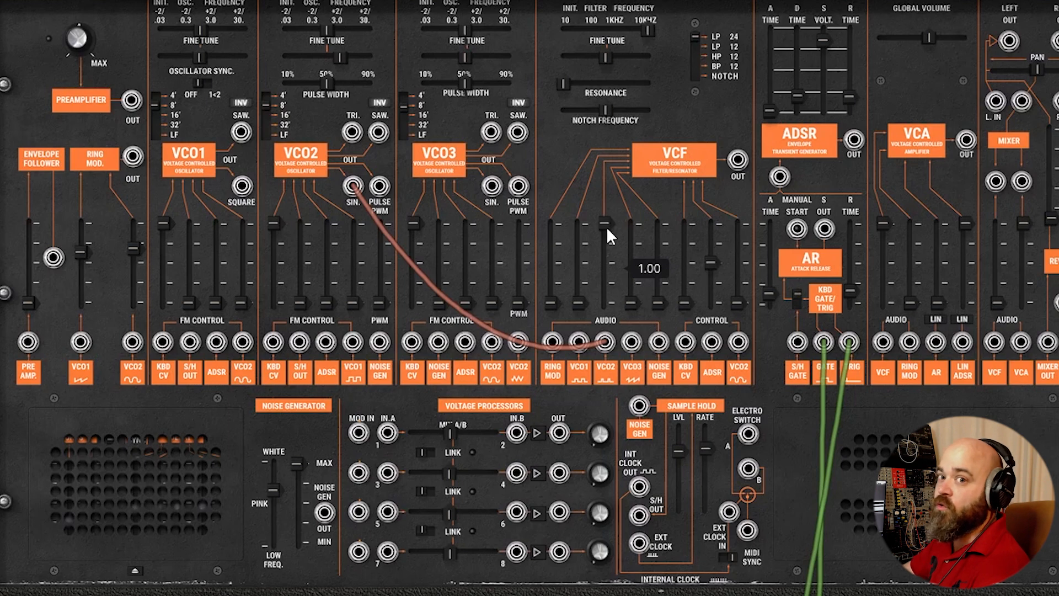
Remove the cable from VCO2's sine output to the VCF and raise the VCF's VCO1 audio input fader to maximum.
drag(605, 342, 588, 441)
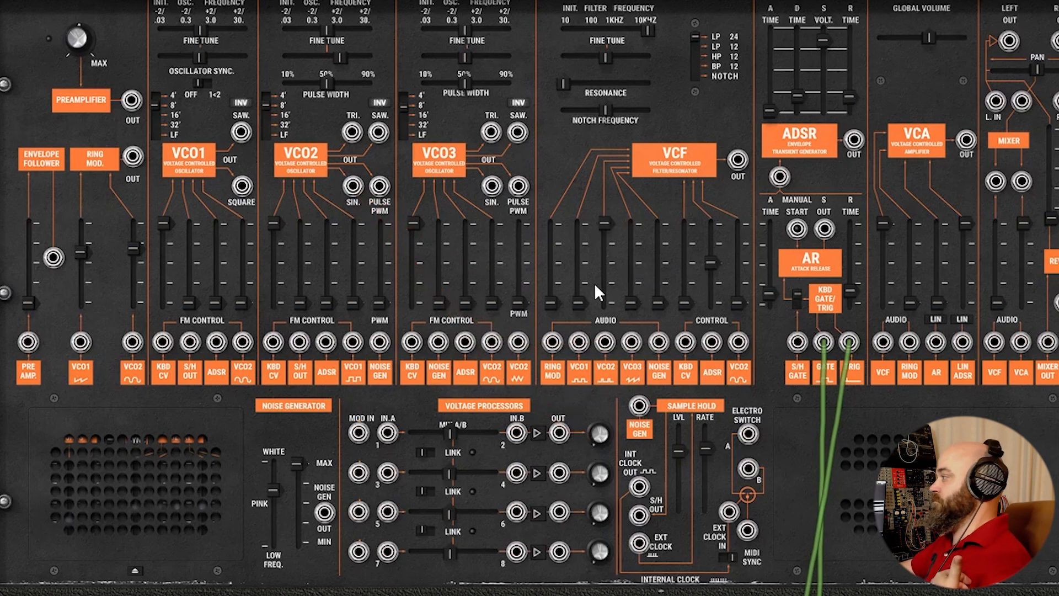
drag(578, 303, 581, 226)
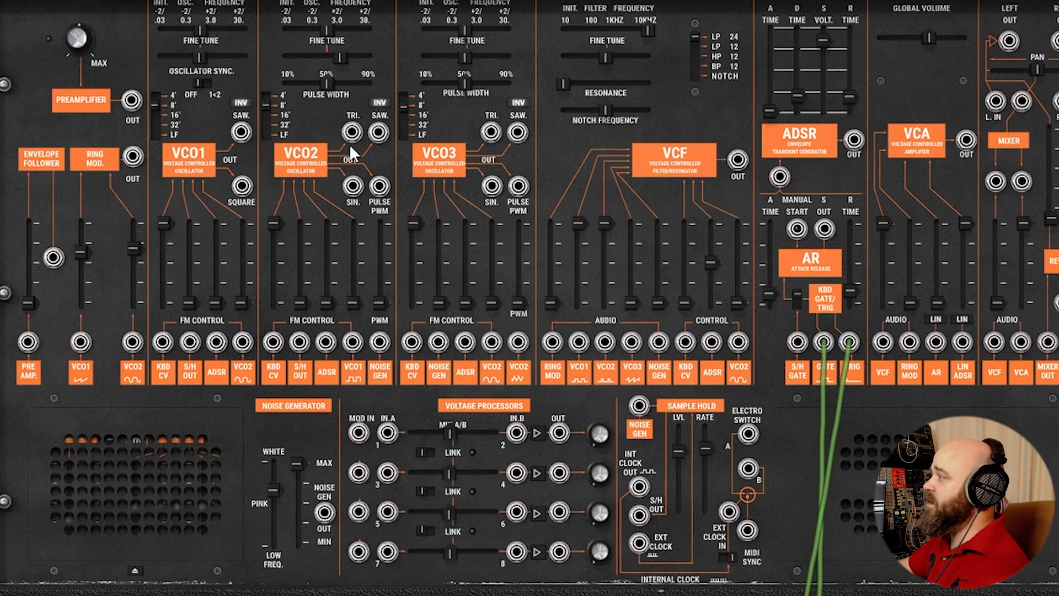
Patch VCO2's triangle output into the VCF's VCO2 audio input, lower that input's fader slightly, and set VCO2's range to 32'.
drag(352, 133, 605, 343)
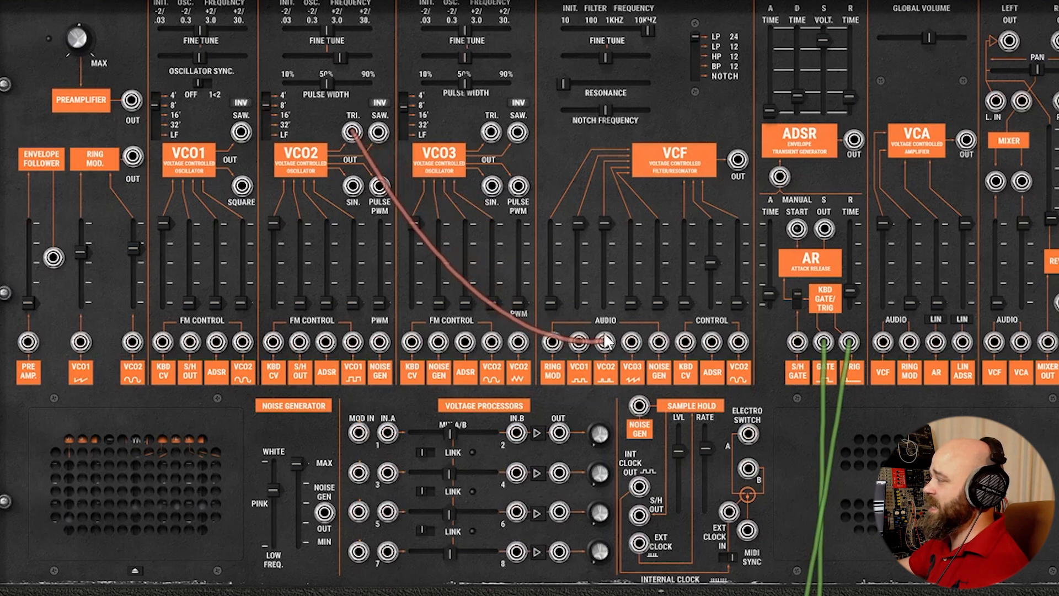
drag(599, 226, 601, 243)
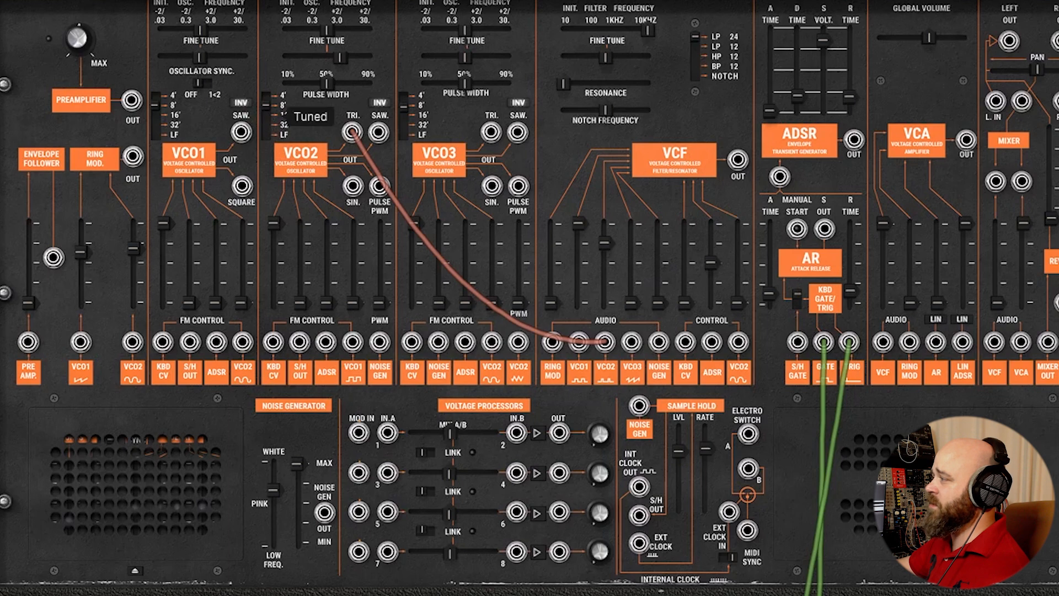
drag(267, 106, 268, 117)
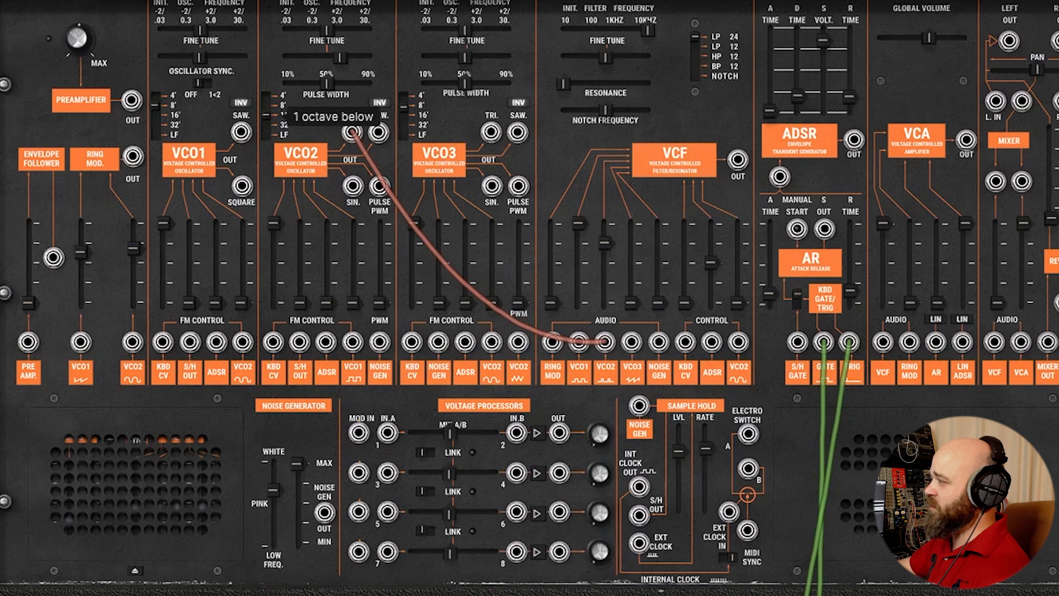
click(268, 125)
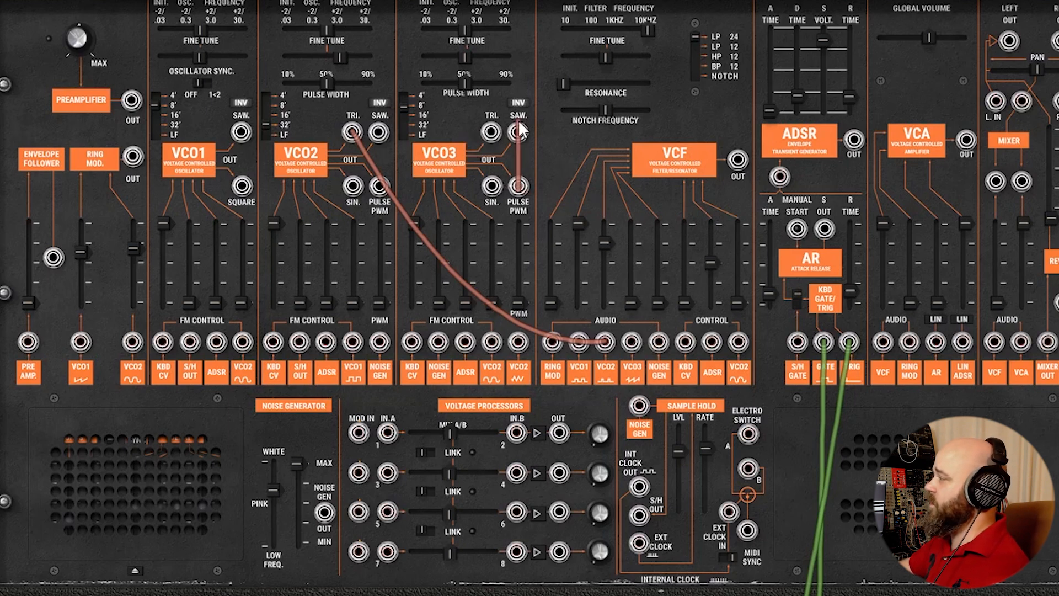
Patch VCO3's pulse output into the VCF's VCO3 audio input, widen VCO3's pulse width towards 90%, and raise that input's fader to nearly maximum.
drag(518, 188, 631, 342)
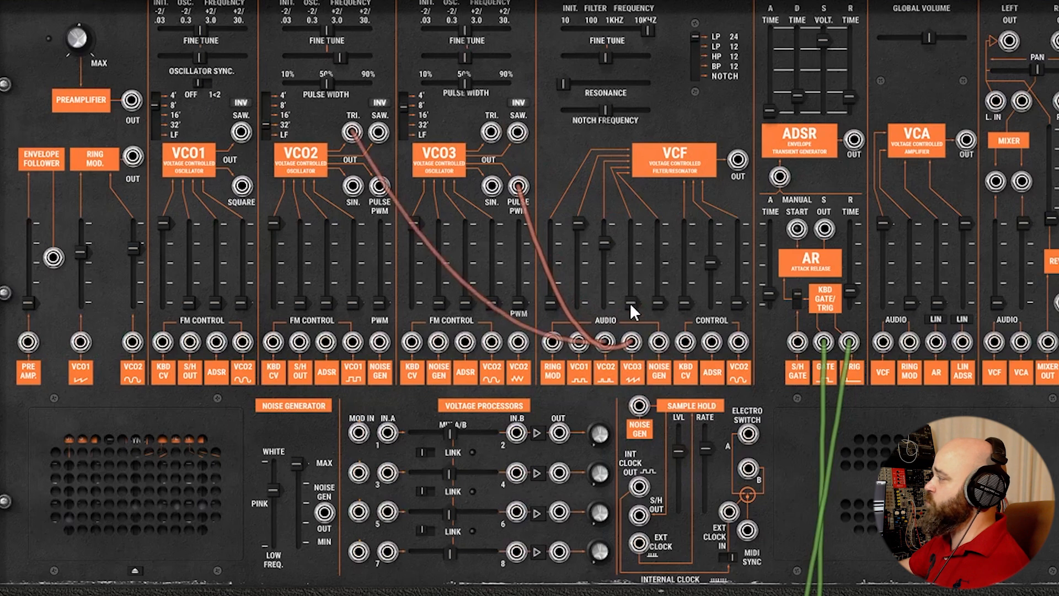
drag(629, 303, 630, 256)
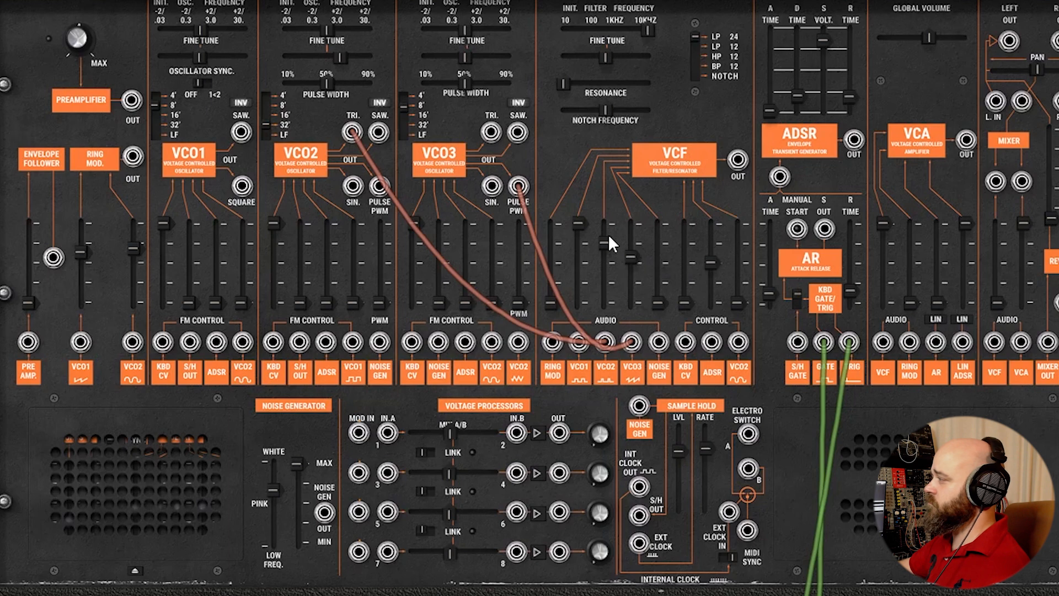
drag(465, 83, 491, 82)
drag(630, 257, 633, 227)
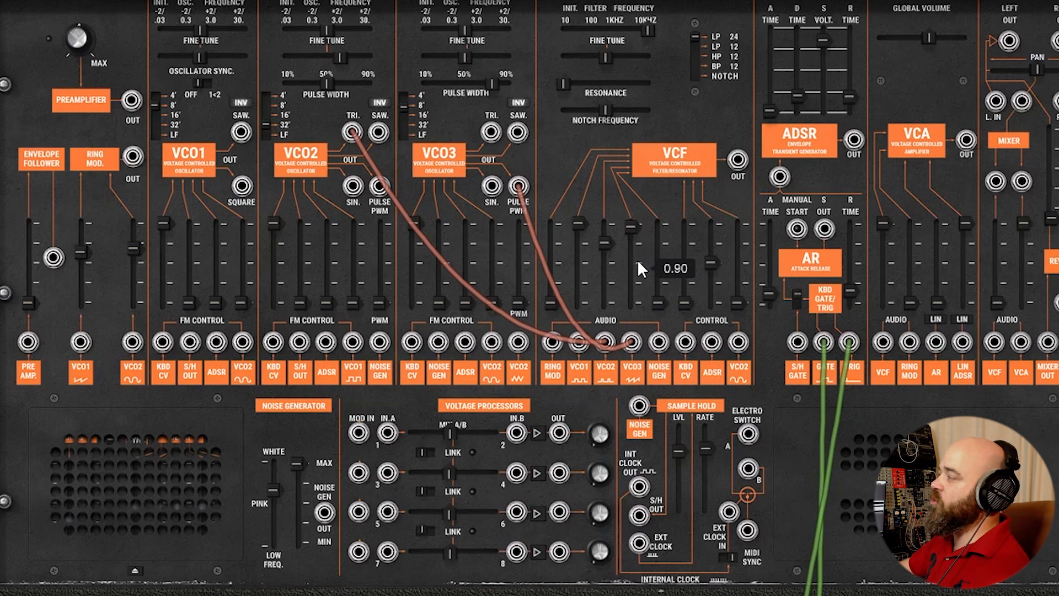
drag(638, 263, 642, 264)
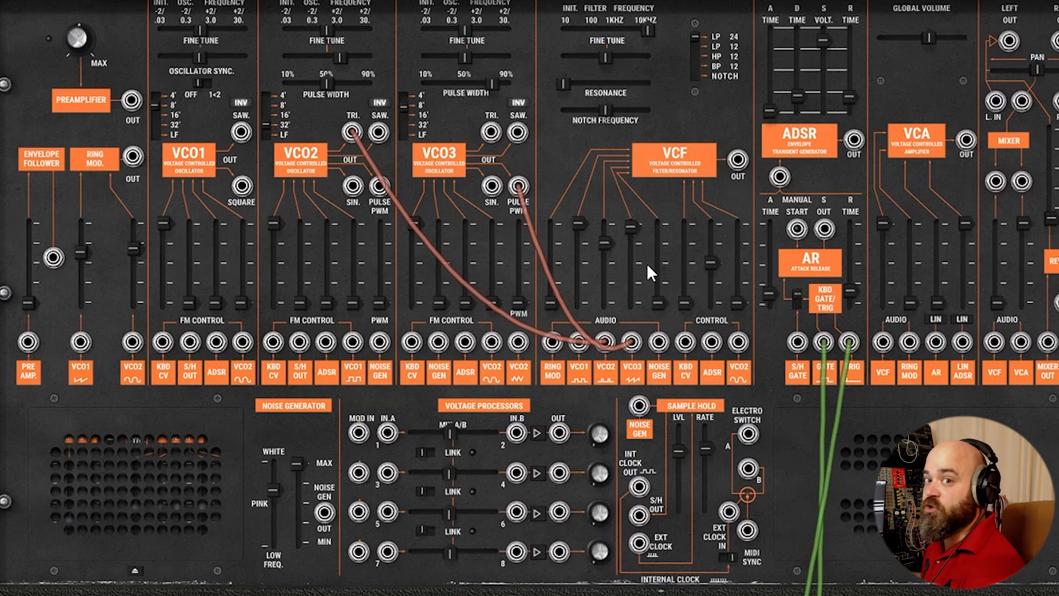
Lower the VCF's ADSR control fader to minimum and its initial filter frequency to about 1 kHz.
mouse_move(652, 265)
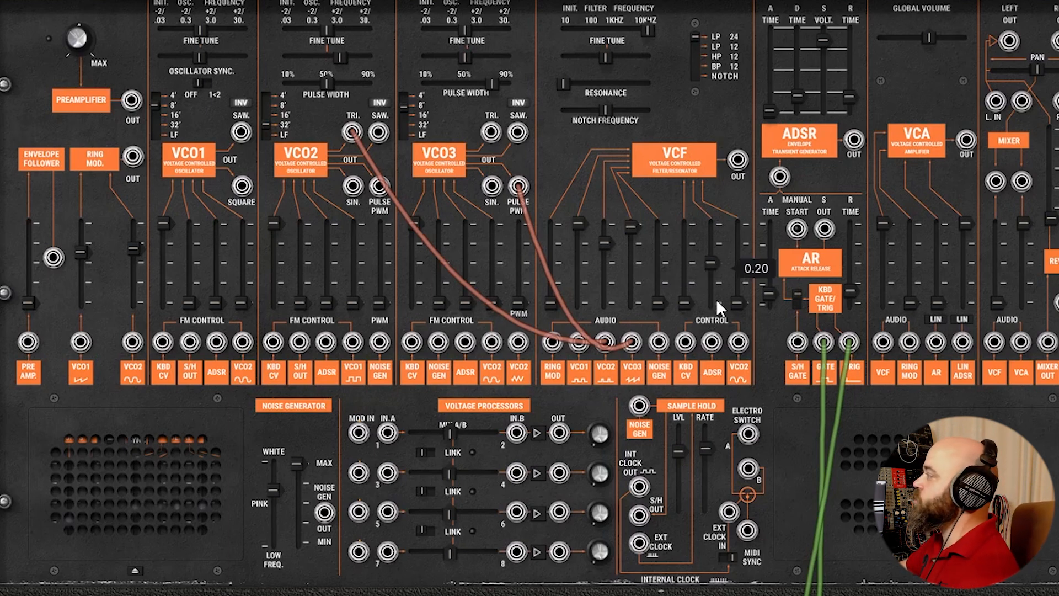
drag(715, 259, 719, 309)
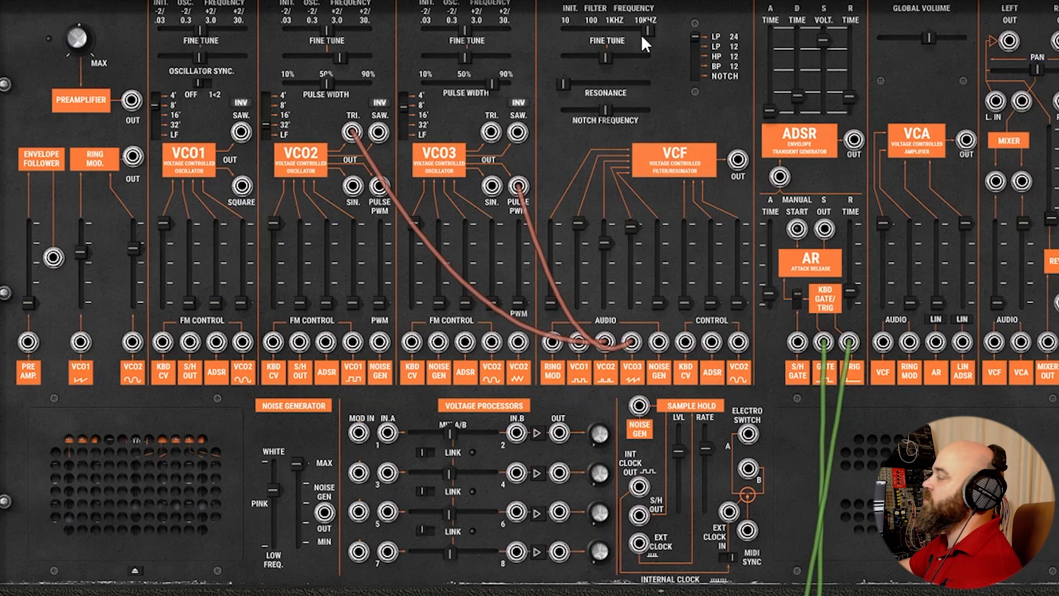
drag(645, 25, 612, 30)
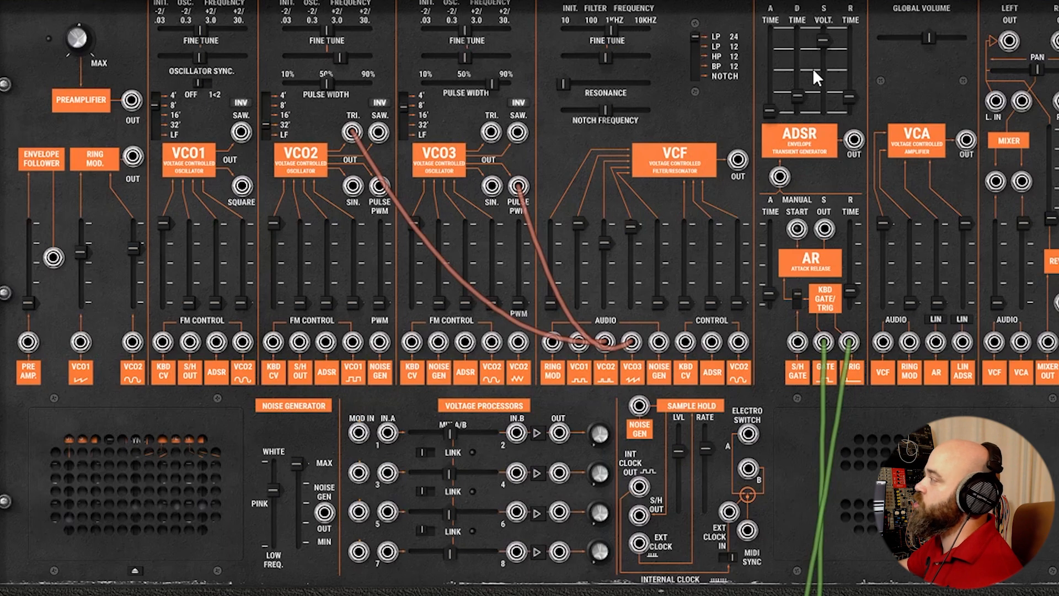
Lengthen the ADSR envelope's decay time to around the middle and lower its sustain voltage to minimum.
drag(798, 96, 803, 61)
drag(823, 40, 798, 61)
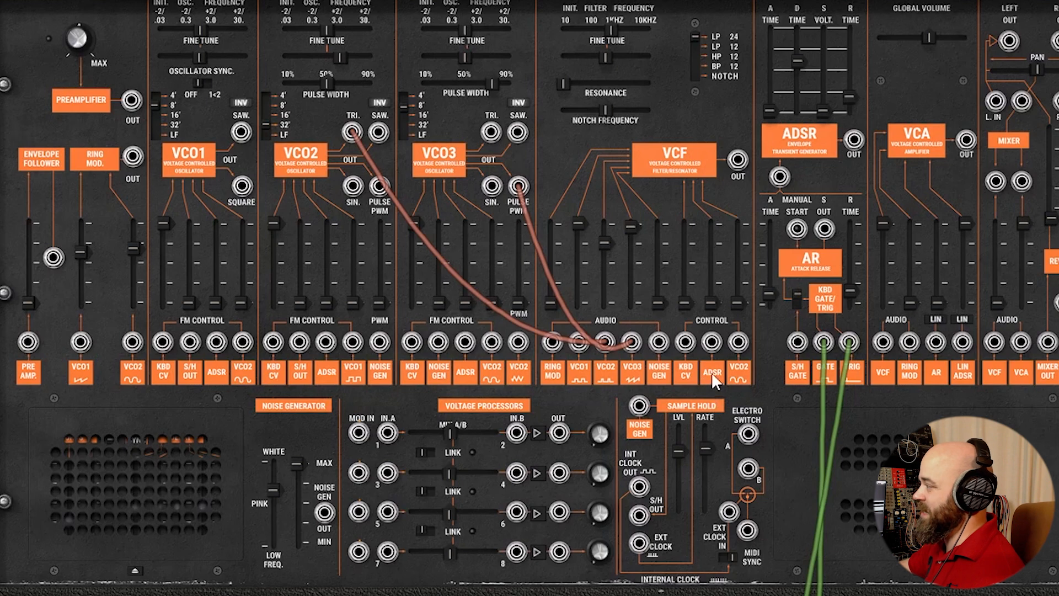
Try patching the ADSR output into the VCF's ADSR control jack, remove the cable, and raise that control fader to about two thirds.
drag(856, 137, 711, 344)
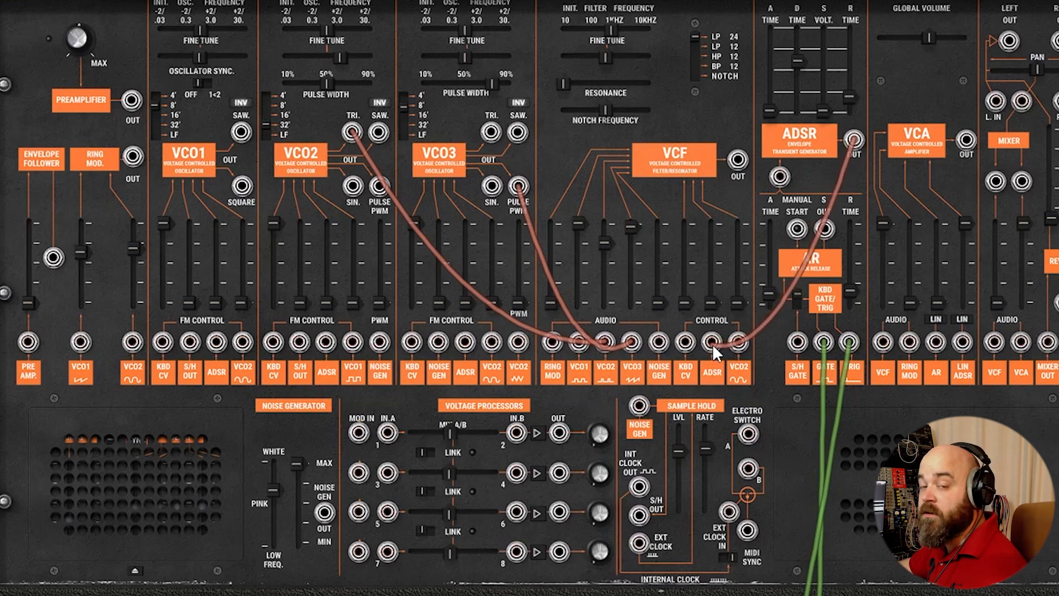
click(714, 350)
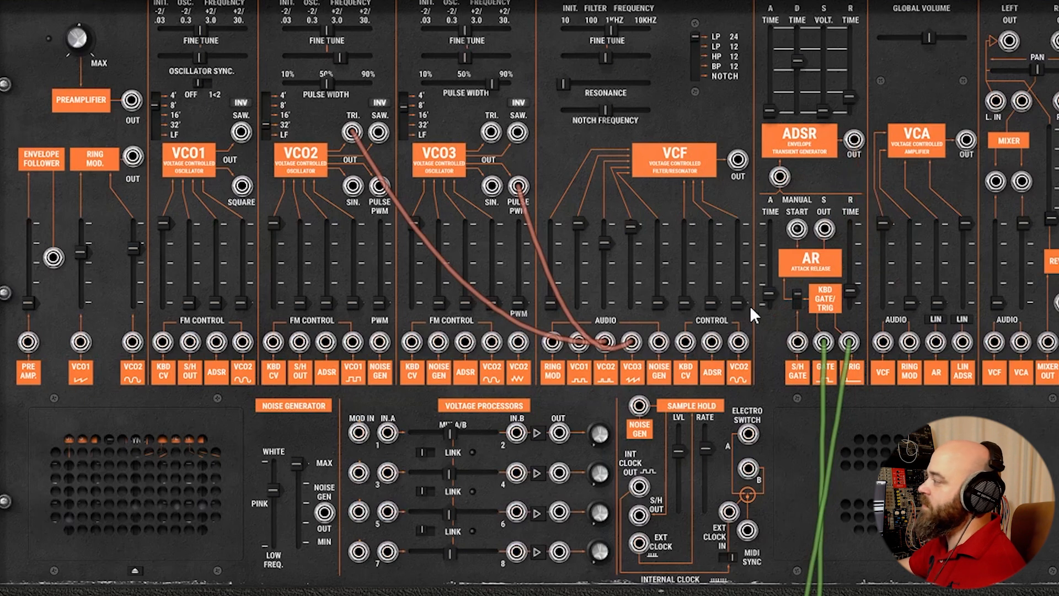
drag(708, 301, 711, 253)
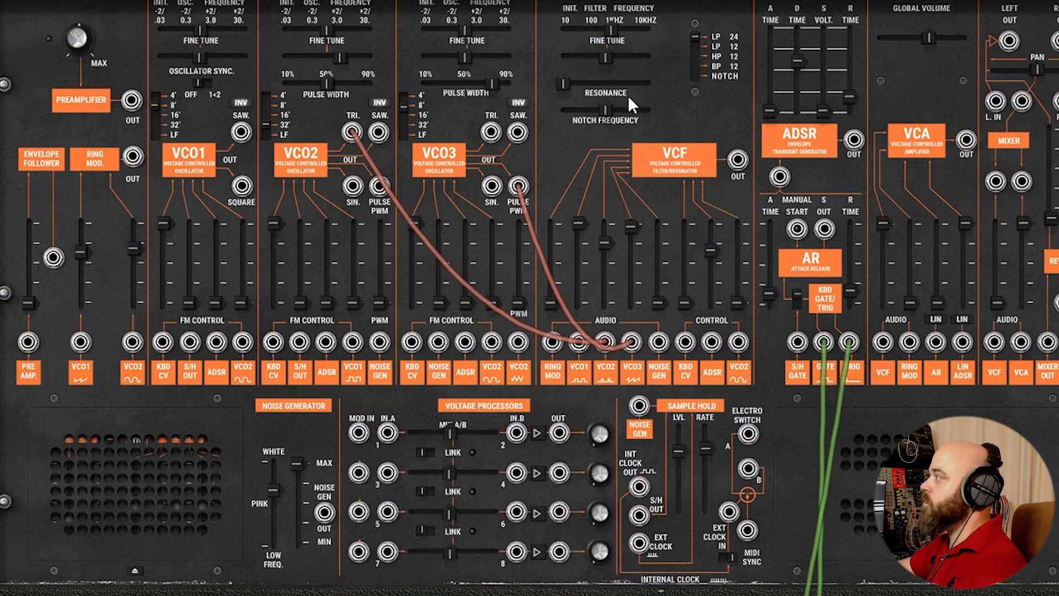
Try several VCF resonance and frequency combinations, ending with the frequency near 100 Hz, resonance around a quarter and the LP 24 filter type.
drag(563, 83, 593, 84)
drag(611, 31, 595, 31)
drag(595, 81, 568, 81)
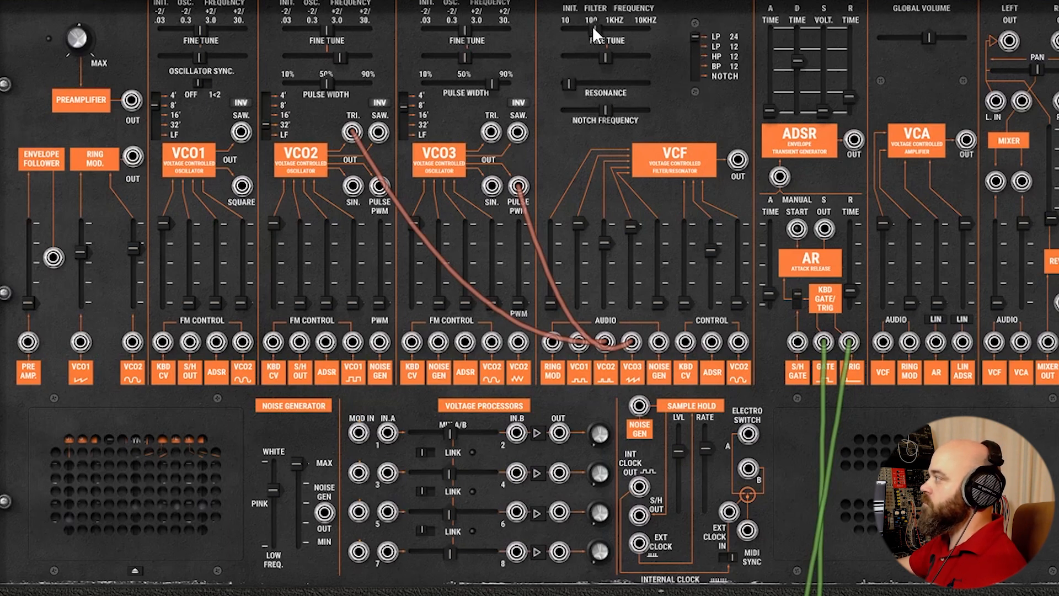
mouse_move(592, 25)
mouse_down()
mouse_move(569, 30)
mouse_move(592, 31)
mouse_up()
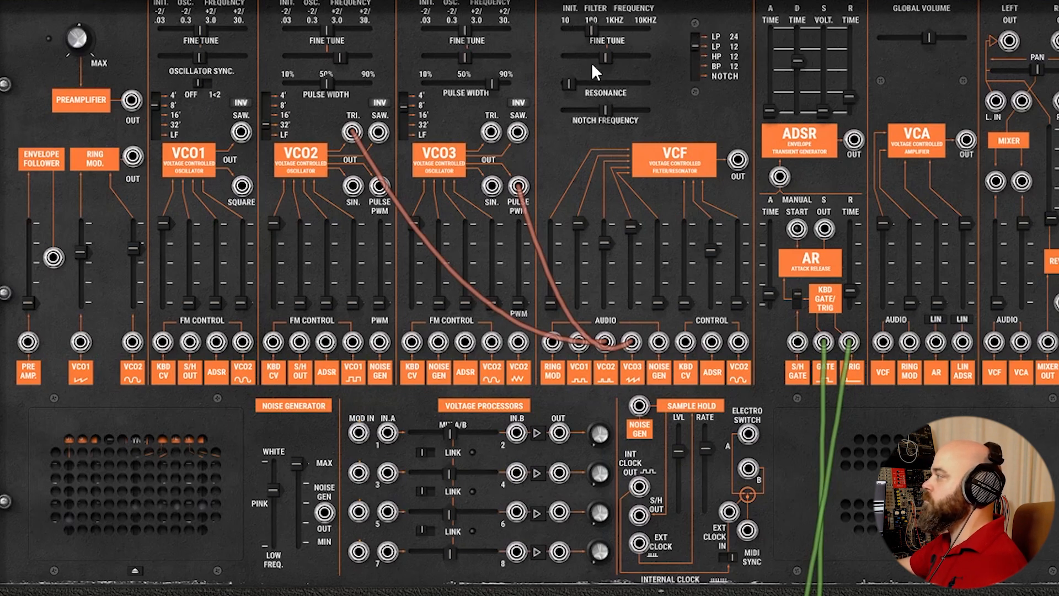
drag(569, 82, 604, 82)
click(695, 37)
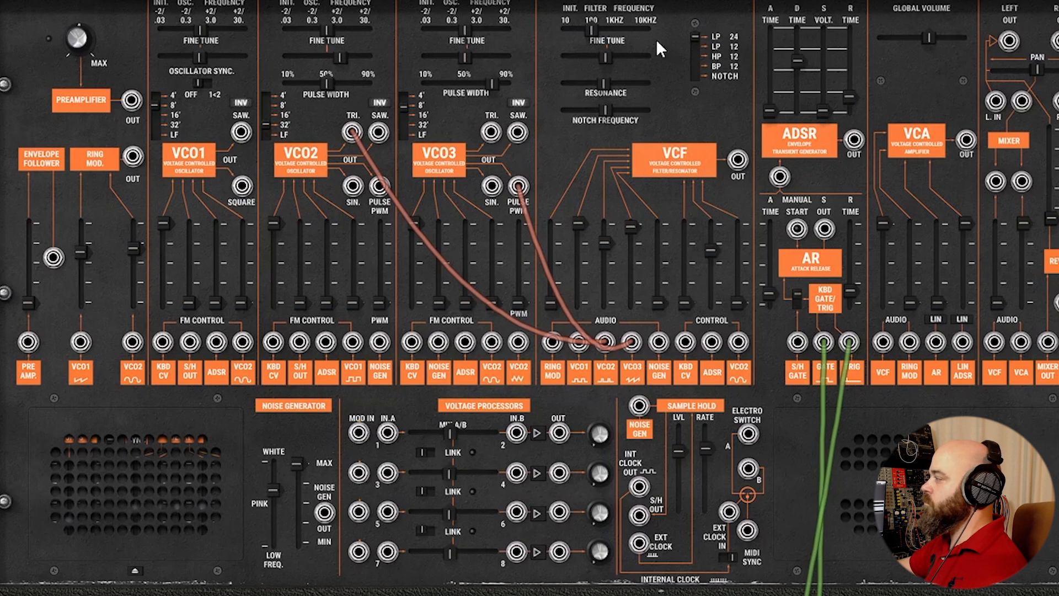
drag(592, 30, 587, 30)
drag(604, 83, 581, 83)
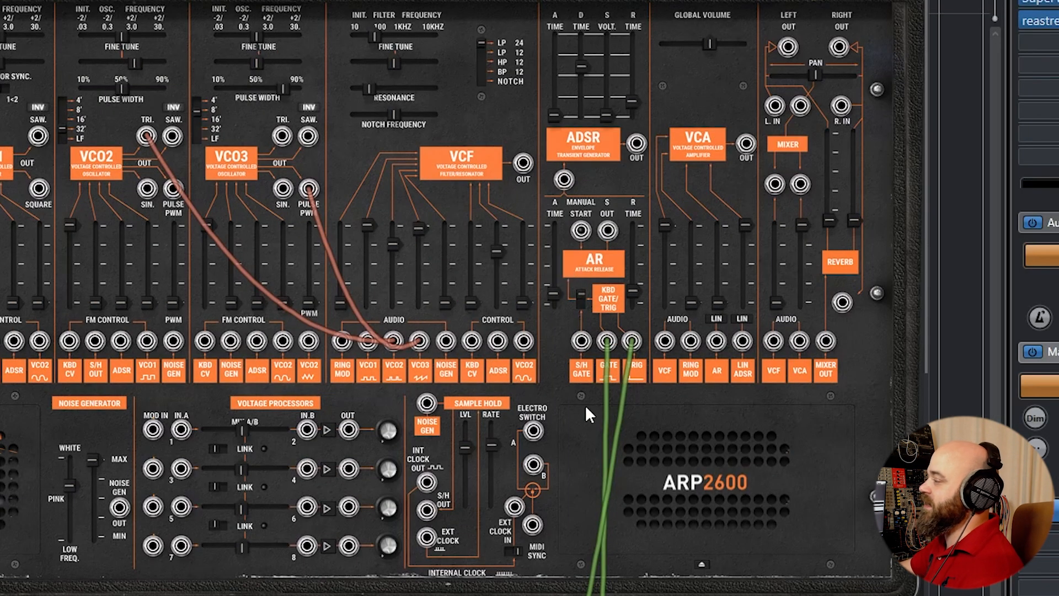
Patch the sequencer output below quantizer Input A into the VCF's KBD CV control jack and raise that control fader to maximum.
scroll(584, 405, down, 8)
drag(754, 462, 470, 340)
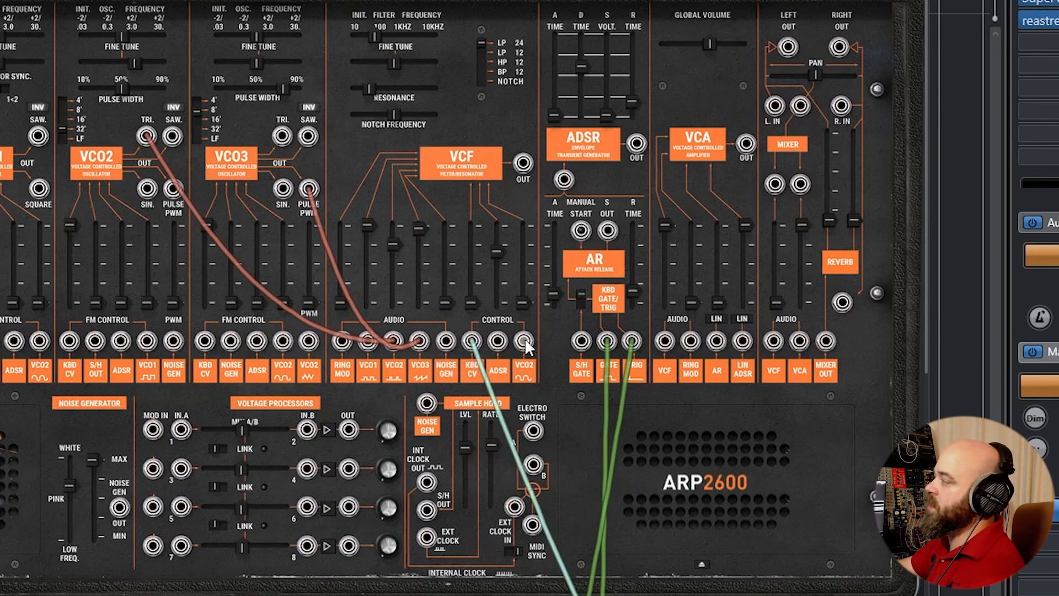
mouse_move(500, 279)
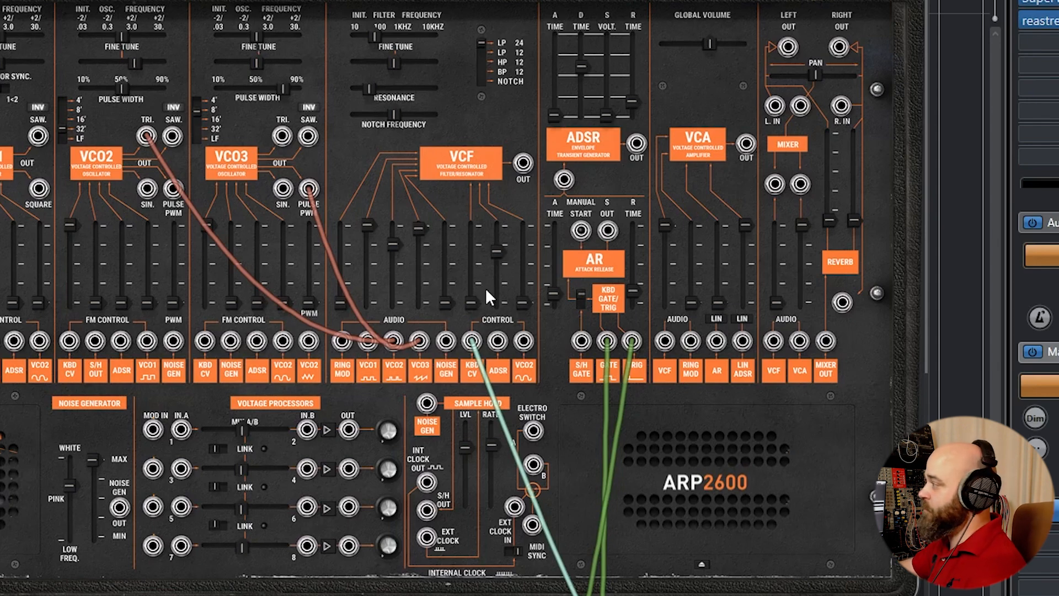
drag(470, 302, 471, 225)
Set varied values on the Sequencer Model 1601's step faders from step 2 through step 16.
scroll(519, 325, down, 4)
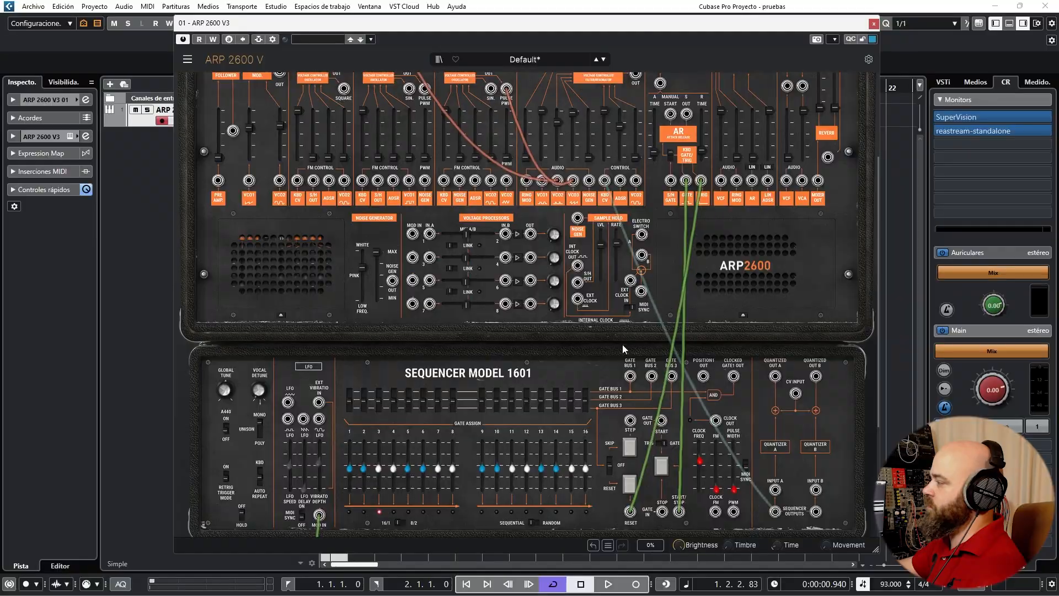
drag(363, 468, 422, 474)
drag(438, 474, 483, 455)
drag(497, 469, 497, 458)
drag(512, 469, 586, 456)
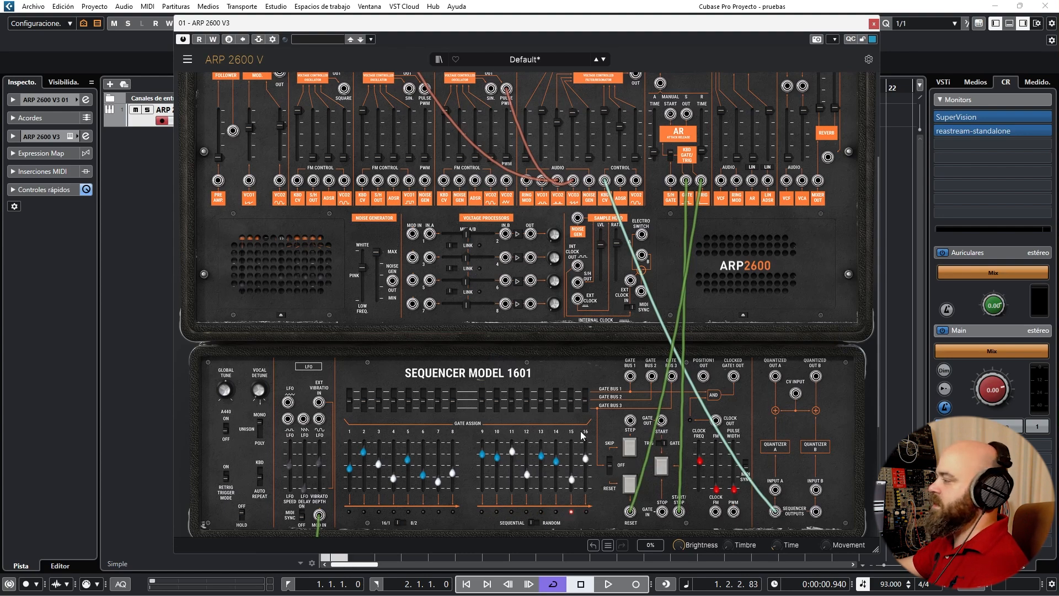
Raise the VCA's AR control fader to 1.00 and lower the VCF's KBD CV control fader moderately.
scroll(581, 436, up, 3)
scroll(580, 436, down, 4)
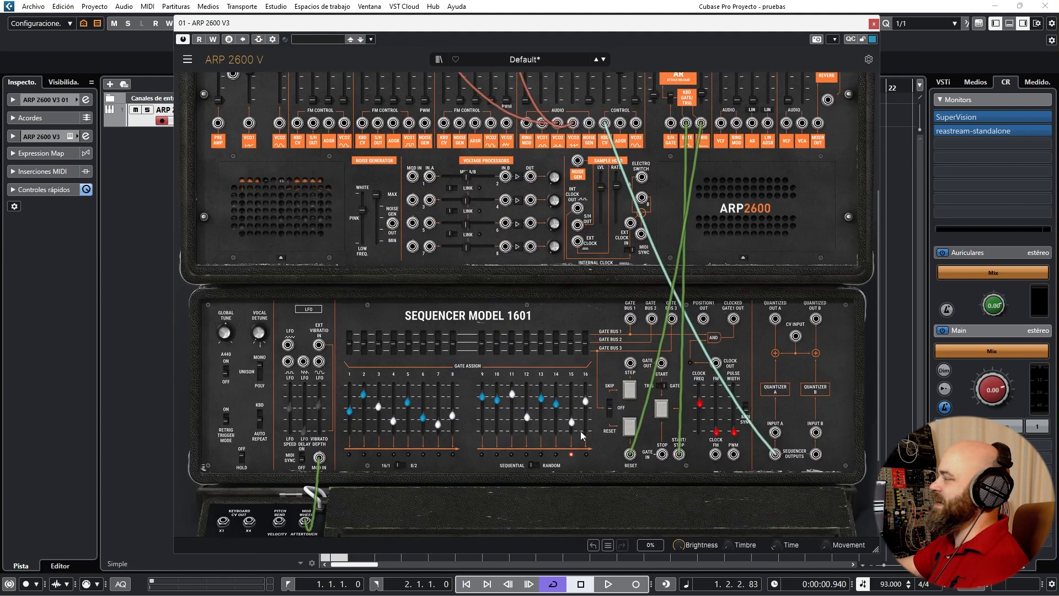
scroll(580, 433, up, 3)
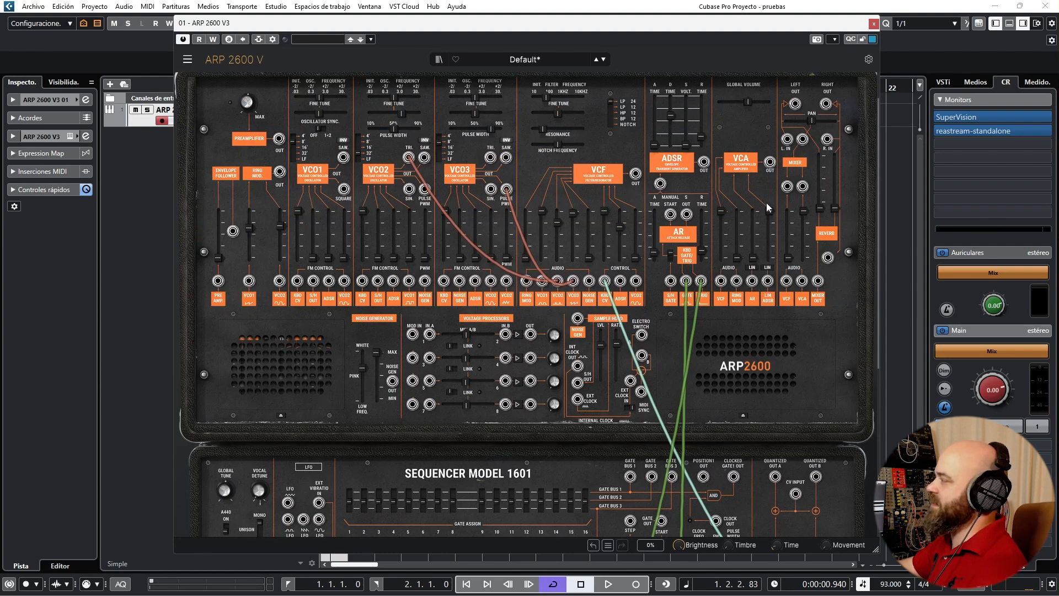
mouse_move(769, 267)
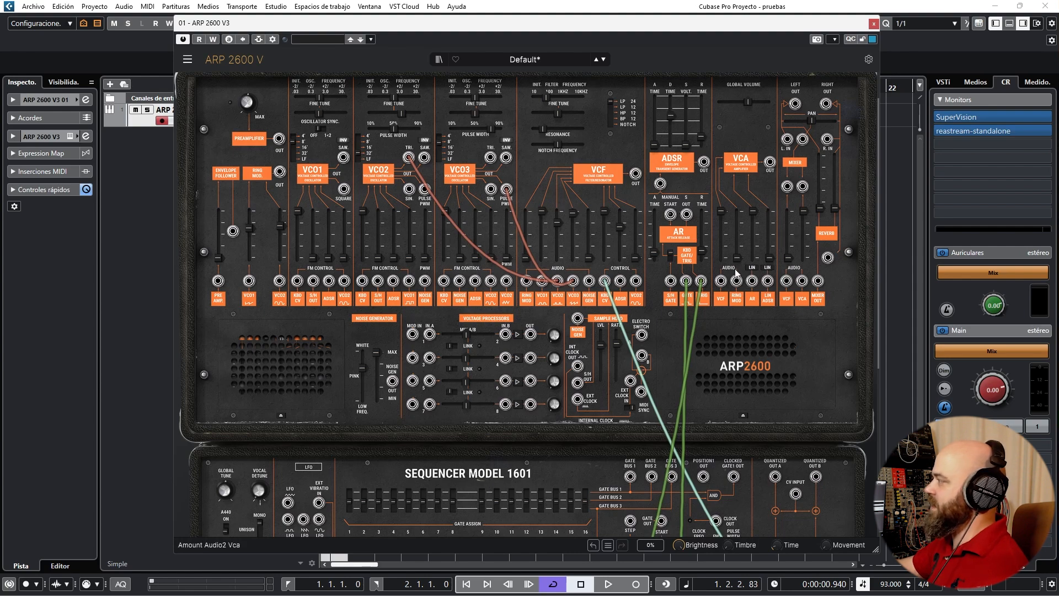
mouse_move(752, 228)
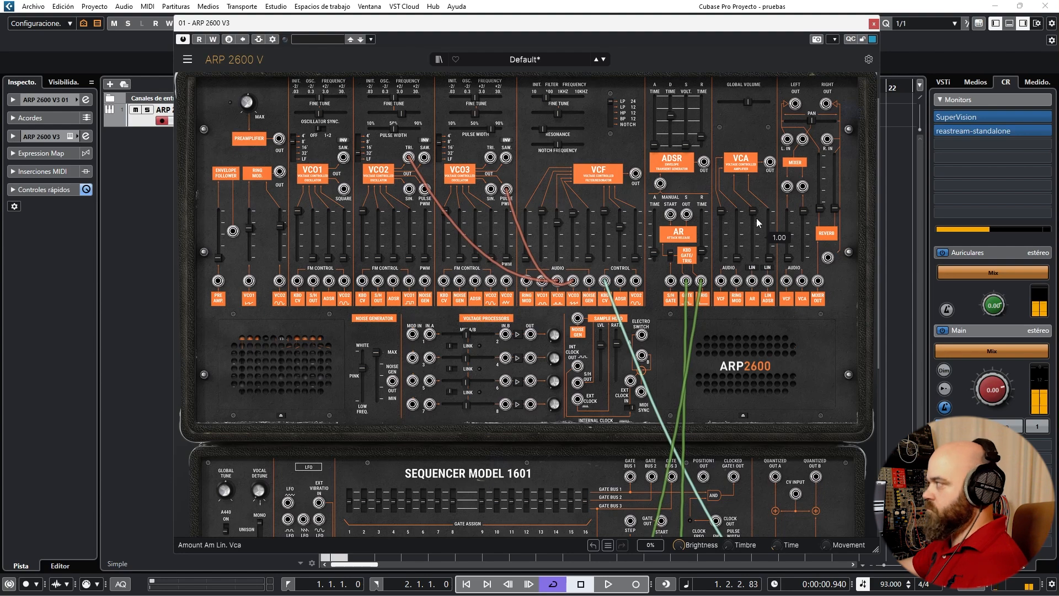
drag(605, 211, 605, 225)
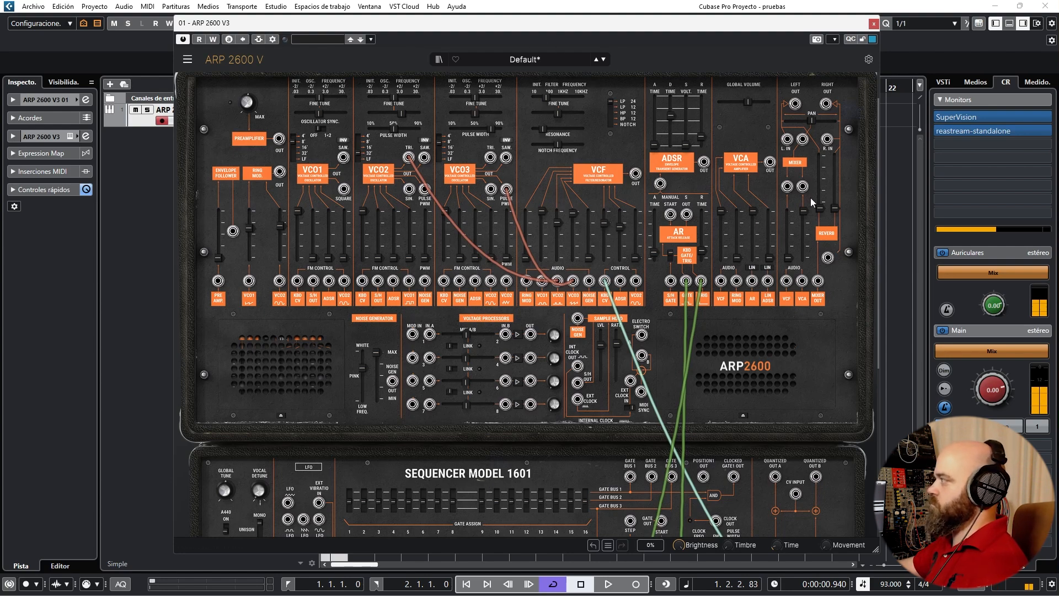
Reveal the Chorus and Delay effects behind the speaker grille, raise both effects' dry/wet mixes, and set the chorus depth to 0.56.
click(281, 414)
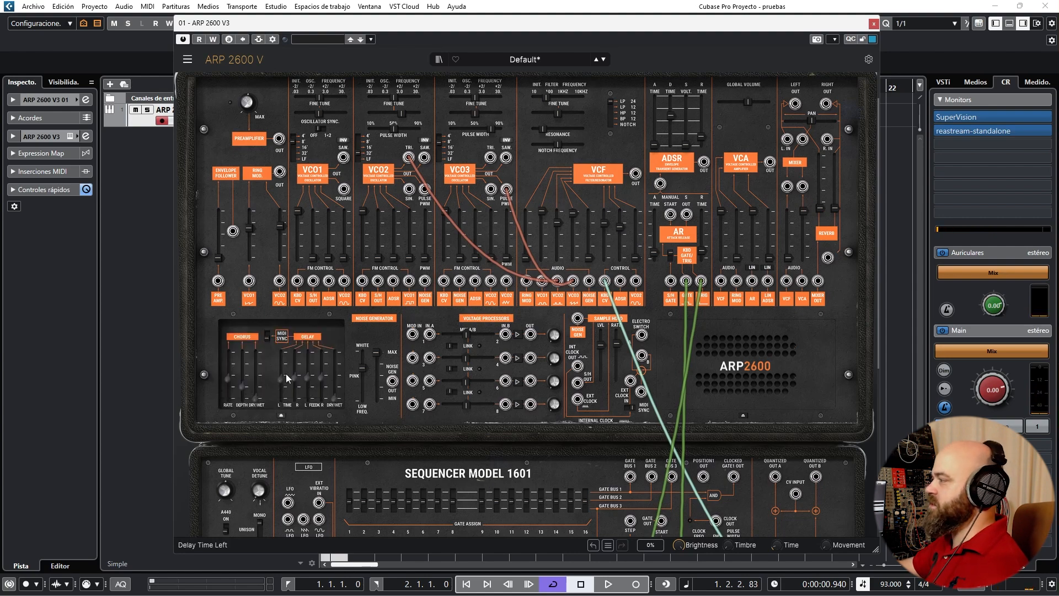
mouse_move(333, 398)
mouse_down()
mouse_move(335, 381)
mouse_move(335, 389)
mouse_up()
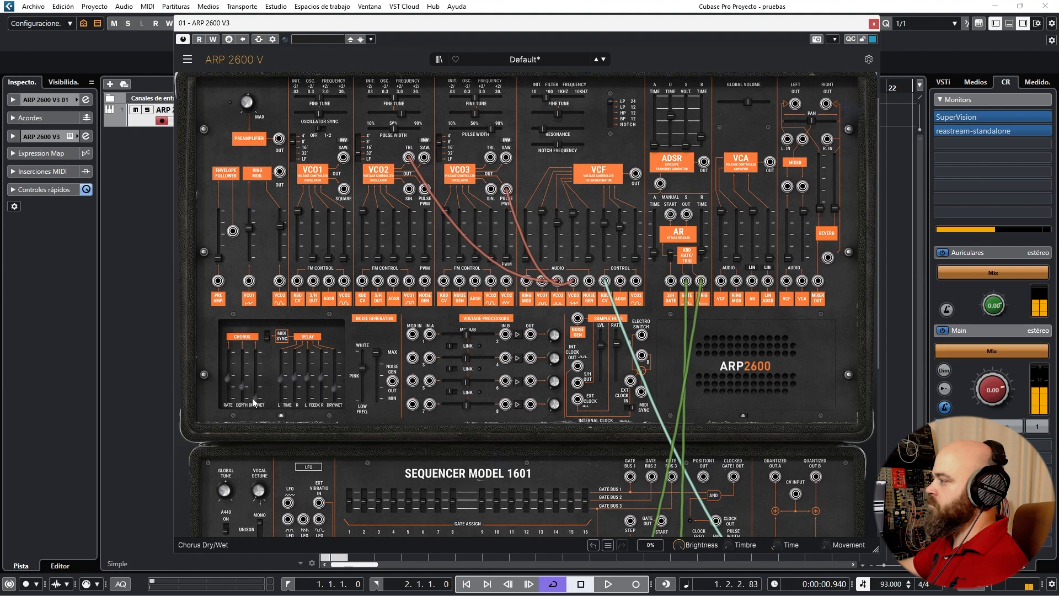
drag(253, 401, 244, 380)
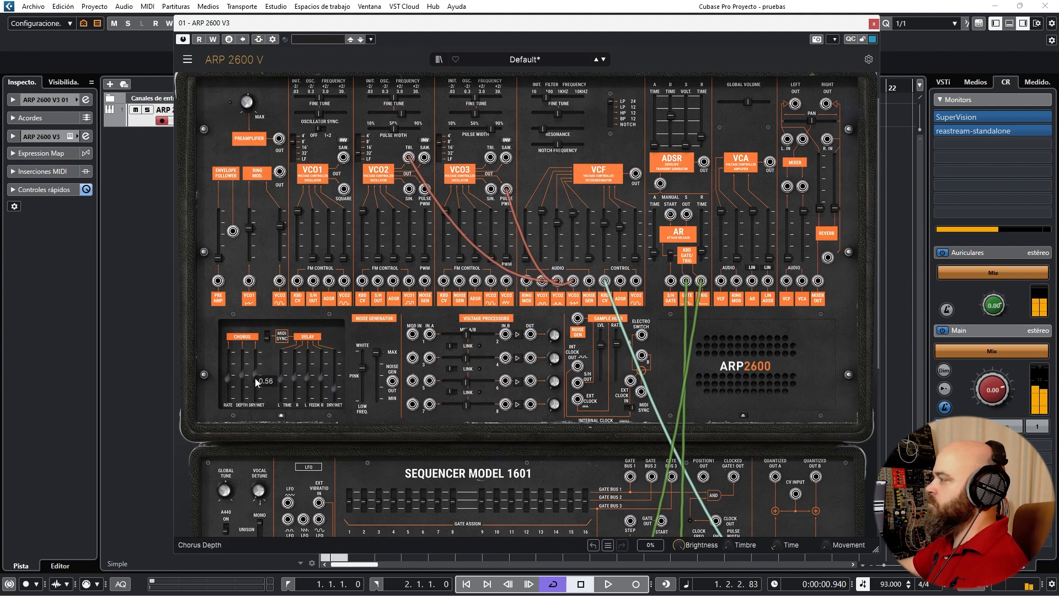
Raise the delay's left feedback slightly and adjust the delay's dry/wet mix.
drag(307, 377, 308, 371)
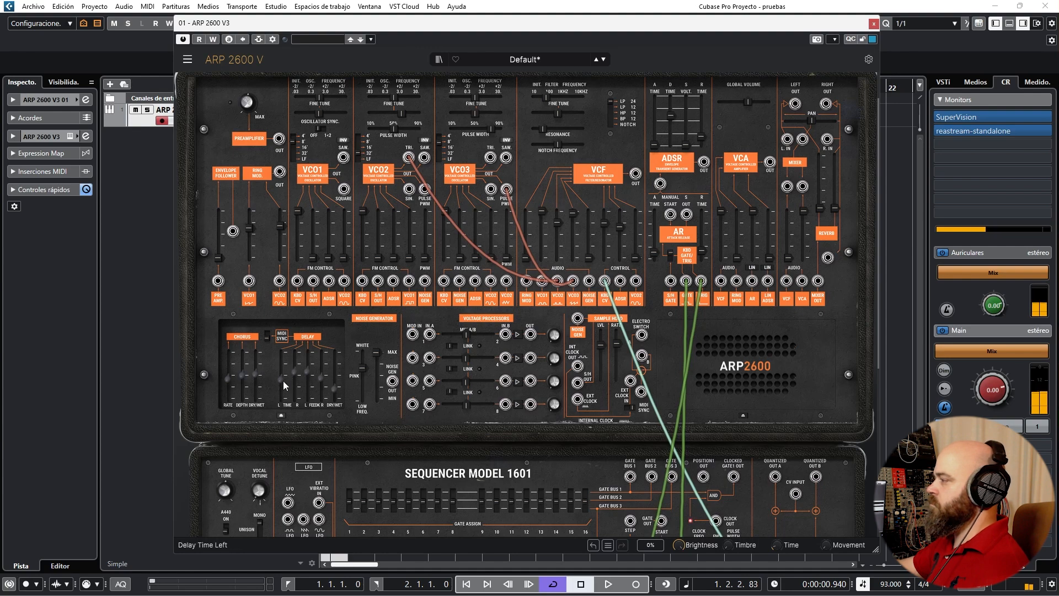
click(333, 385)
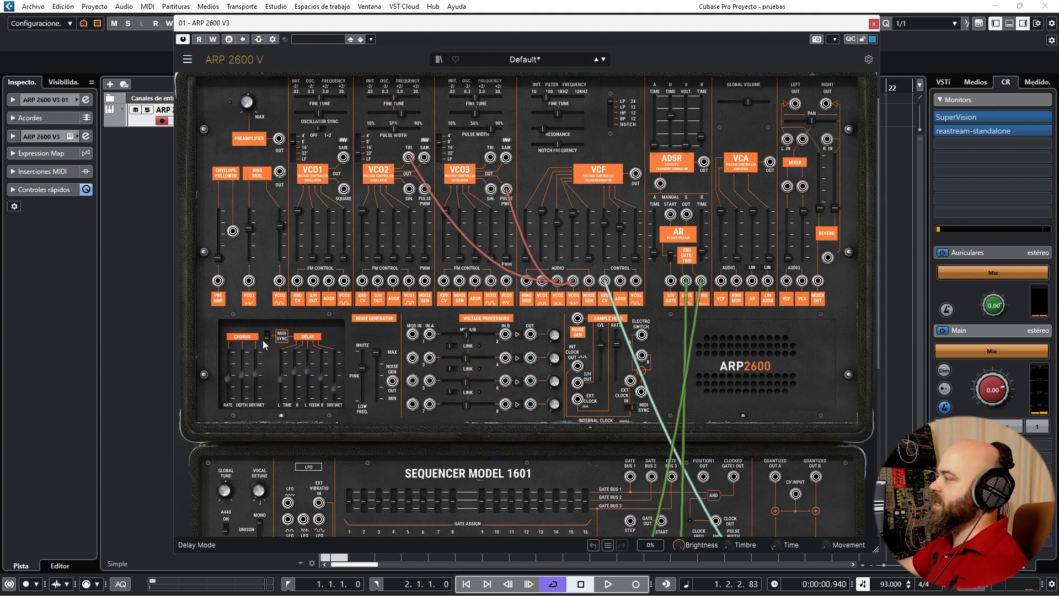
Hide the Chorus and Delay effects behind the speaker grille and set the VCF's initial filter frequency to 569 Hz.
mouse_move(336, 382)
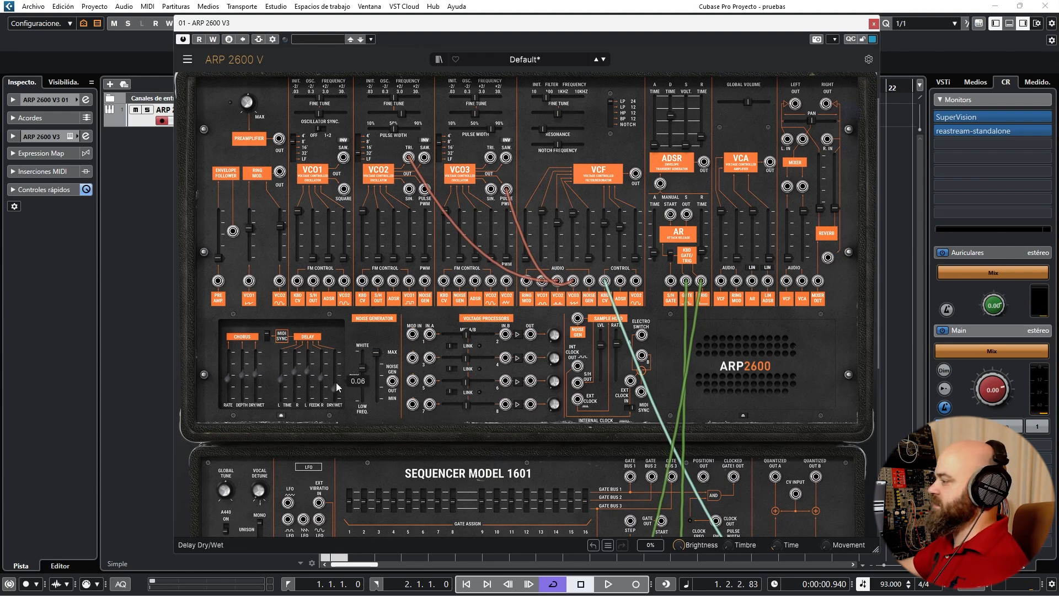
click(282, 414)
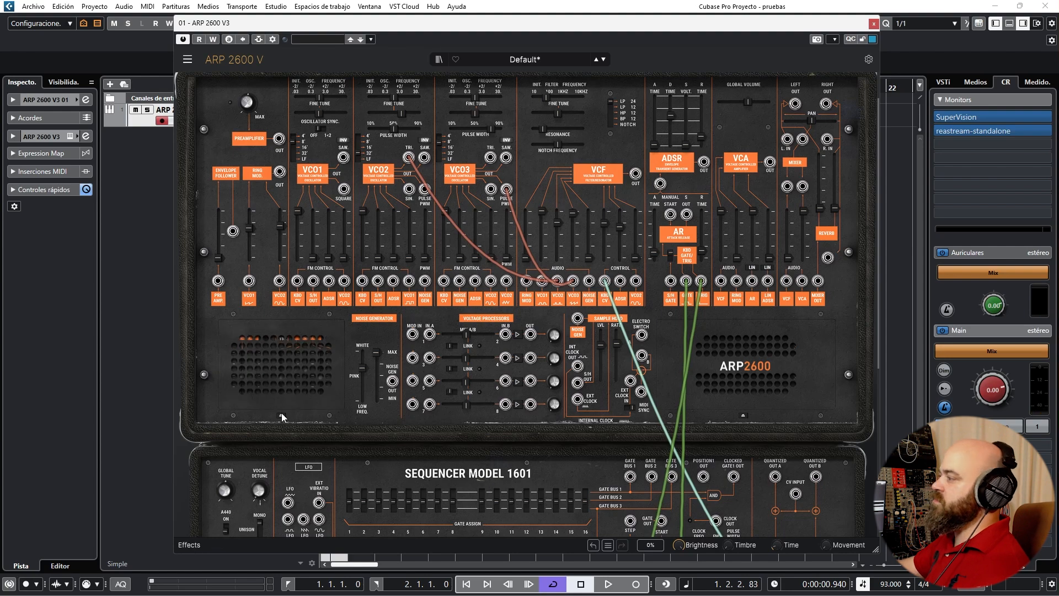
scroll(601, 298, up, 2)
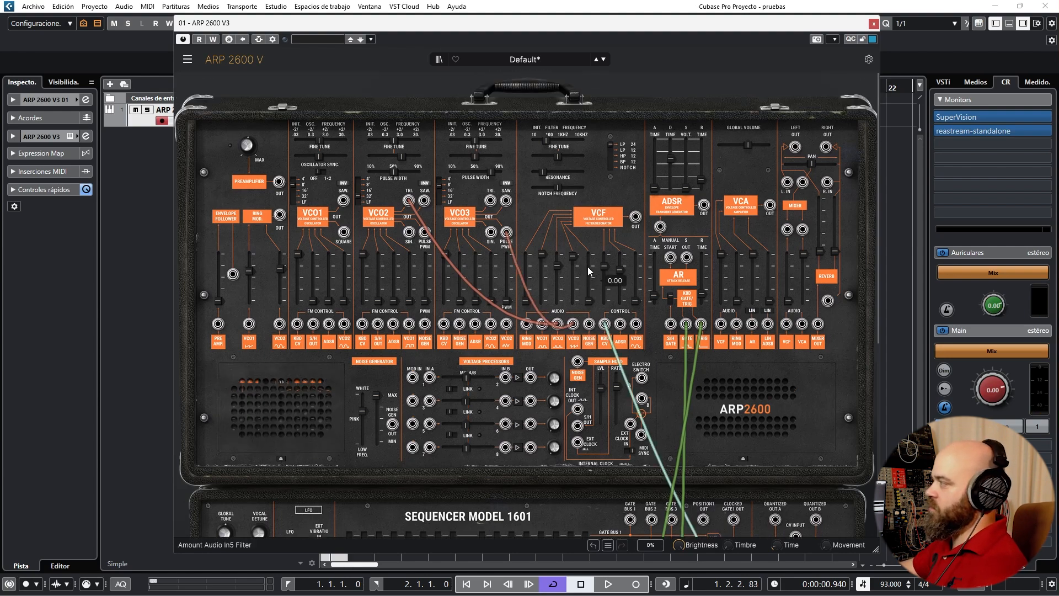
mouse_move(548, 143)
mouse_down()
mouse_move(568, 141)
mouse_move(558, 137)
mouse_up()
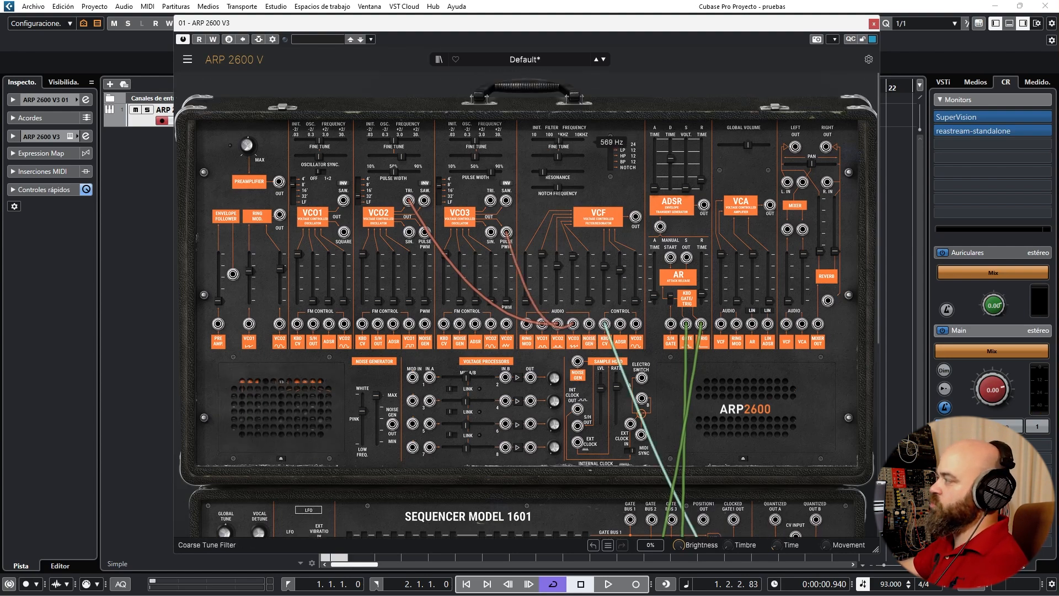
Unplug the cable from the VCF's KBD CV control input and raise the initial filter frequency.
drag(605, 324, 404, 365)
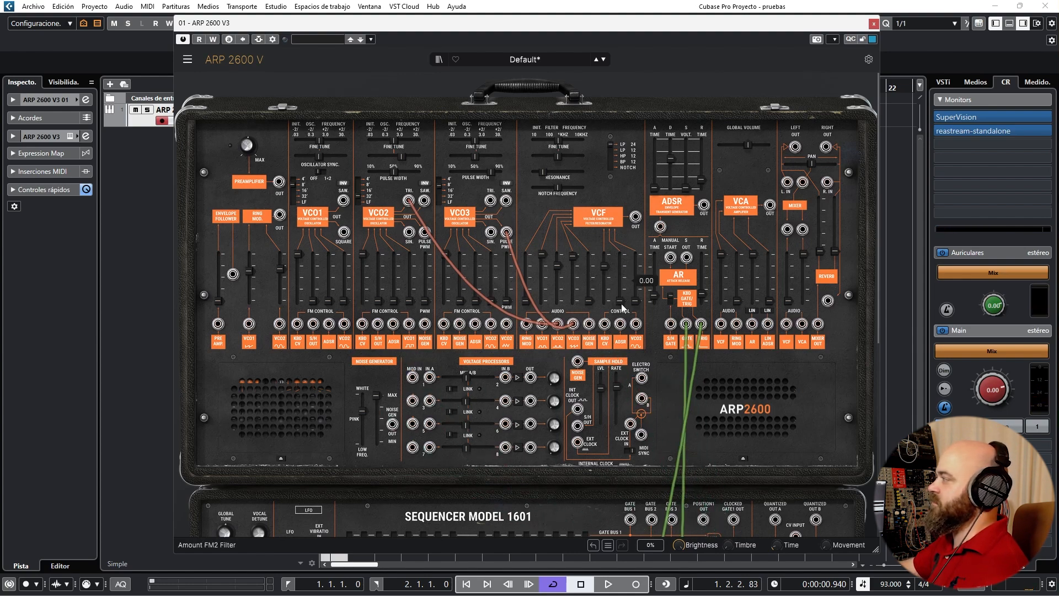
drag(560, 142, 584, 141)
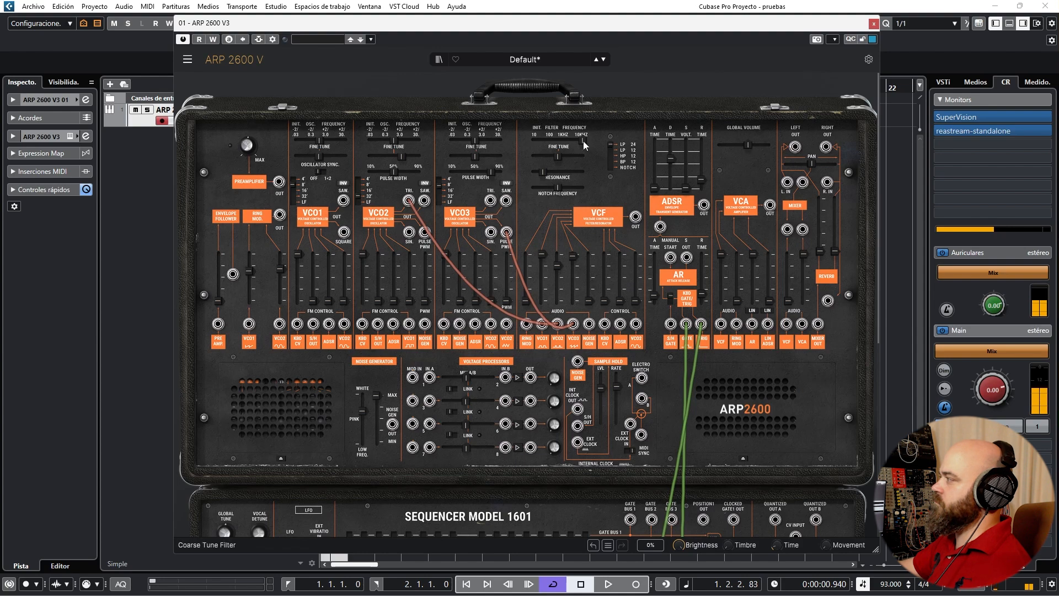
mouse_move(582, 142)
mouse_down()
mouse_move(562, 141)
mouse_move(574, 155)
mouse_up()
Patch the sequencer's Quantized Out A to the KBD CV inputs of VCO1, VCO2 and VCO3.
scroll(573, 155, down, 6)
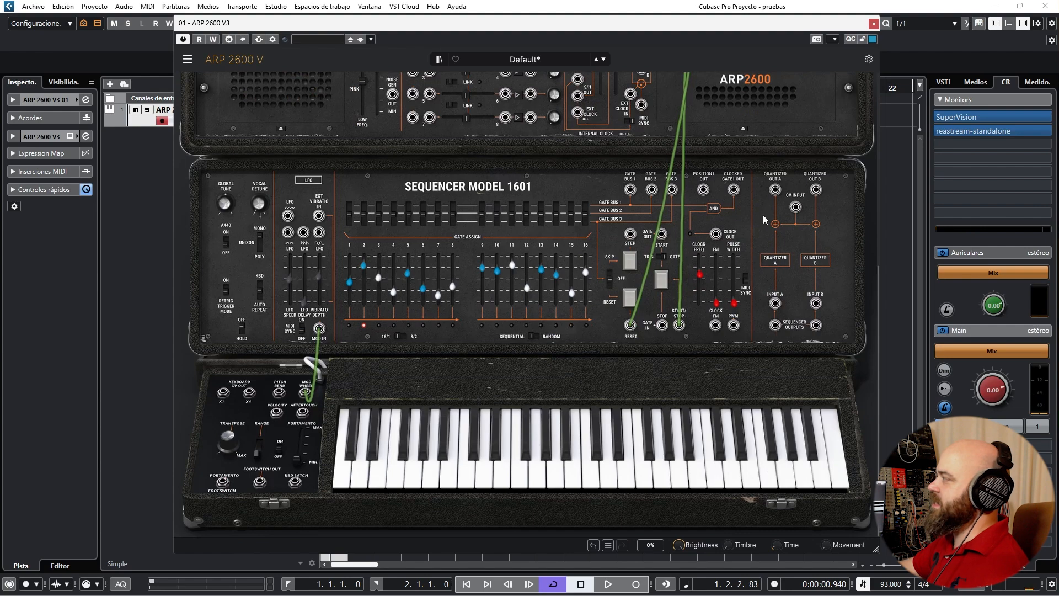
drag(775, 191, 297, 252)
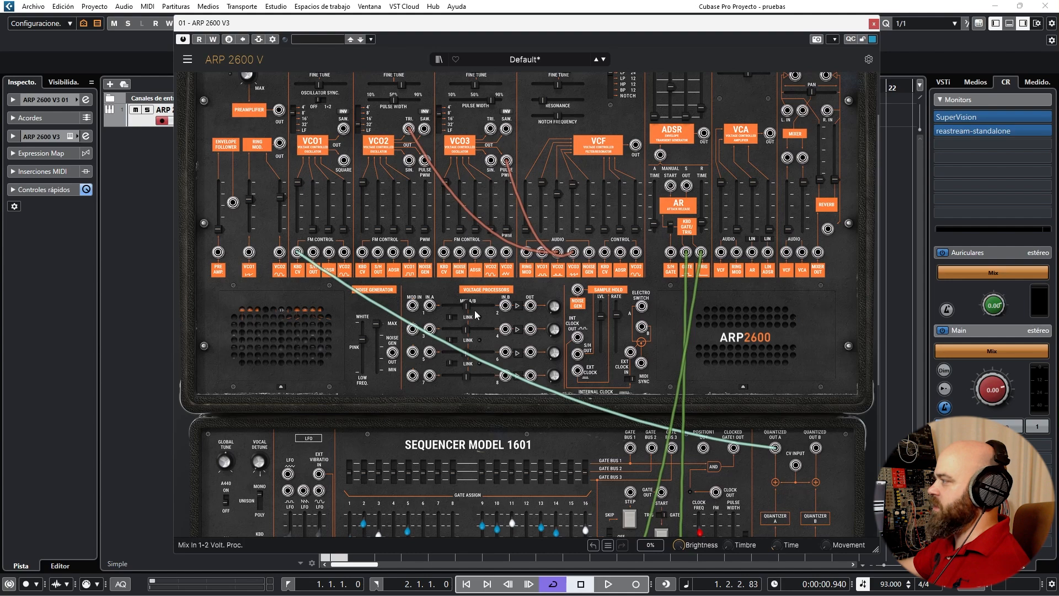
drag(364, 255, 443, 252)
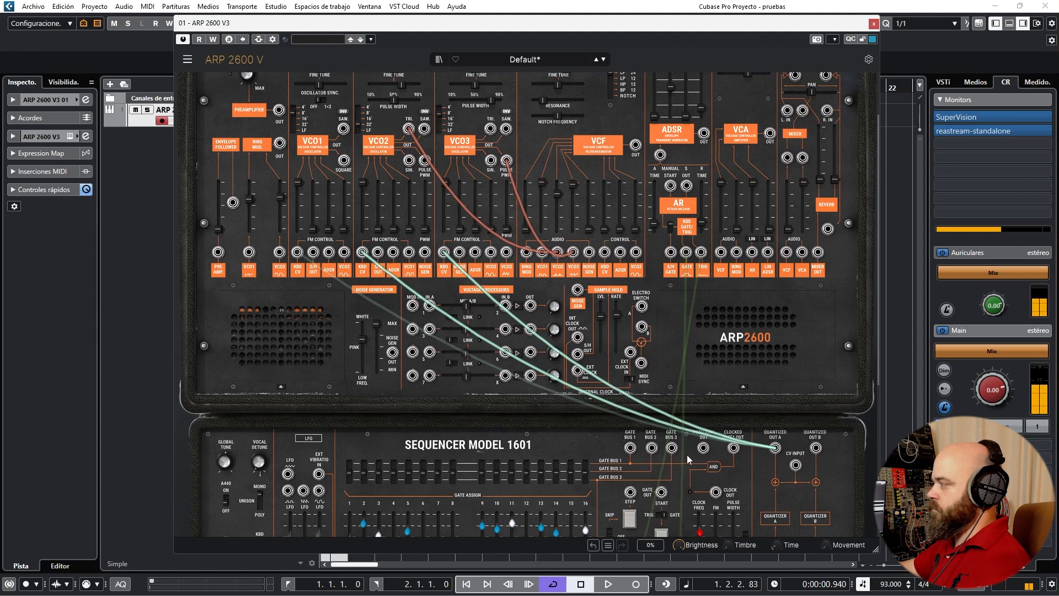
Lower the sequencer's clock frequency slightly and raise its pulse width.
scroll(726, 479, down, 2)
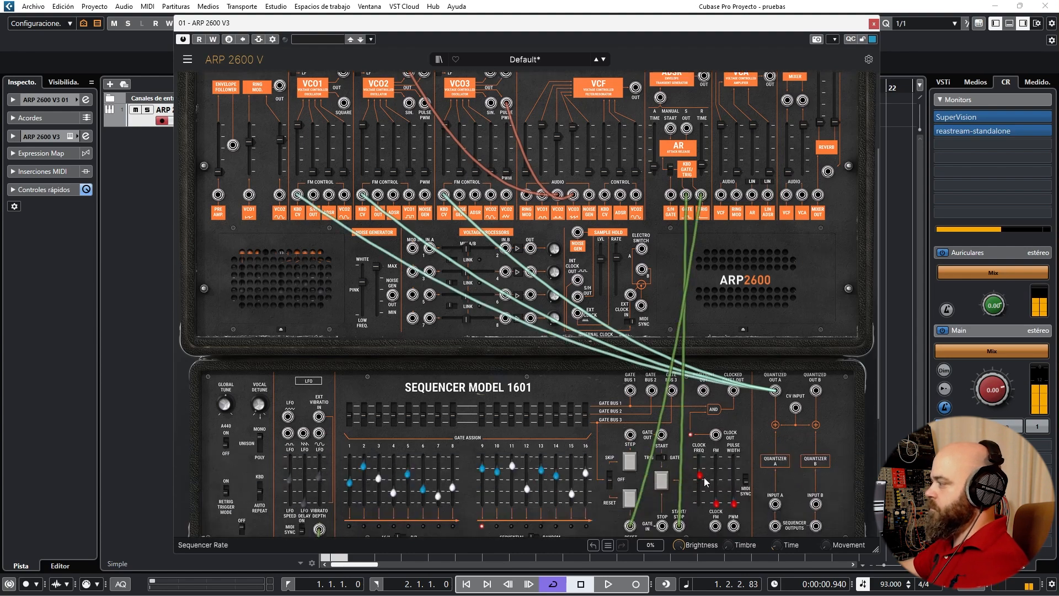
mouse_move(726, 484)
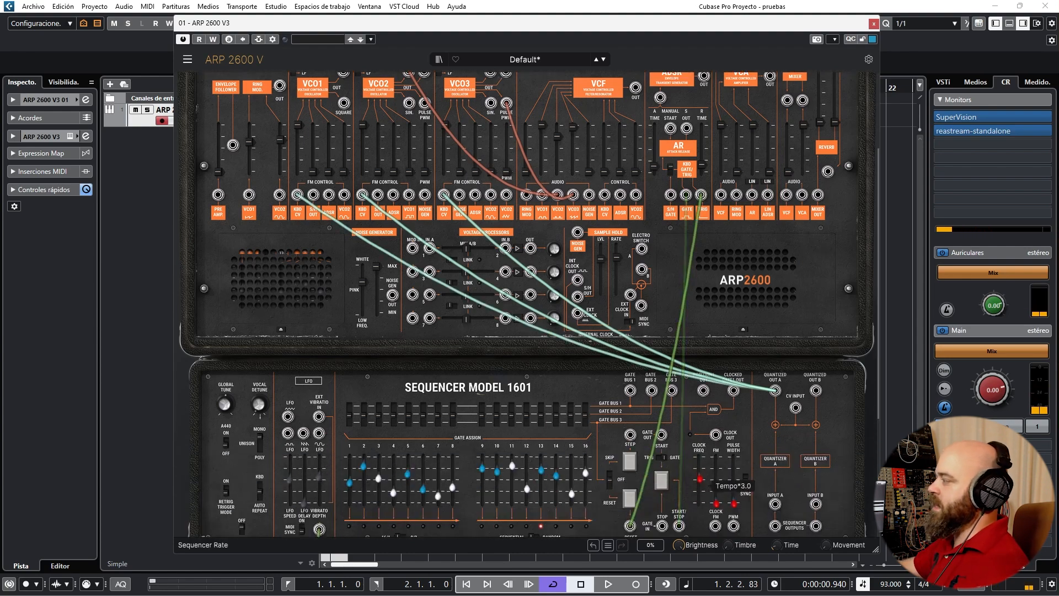
drag(700, 477, 702, 489)
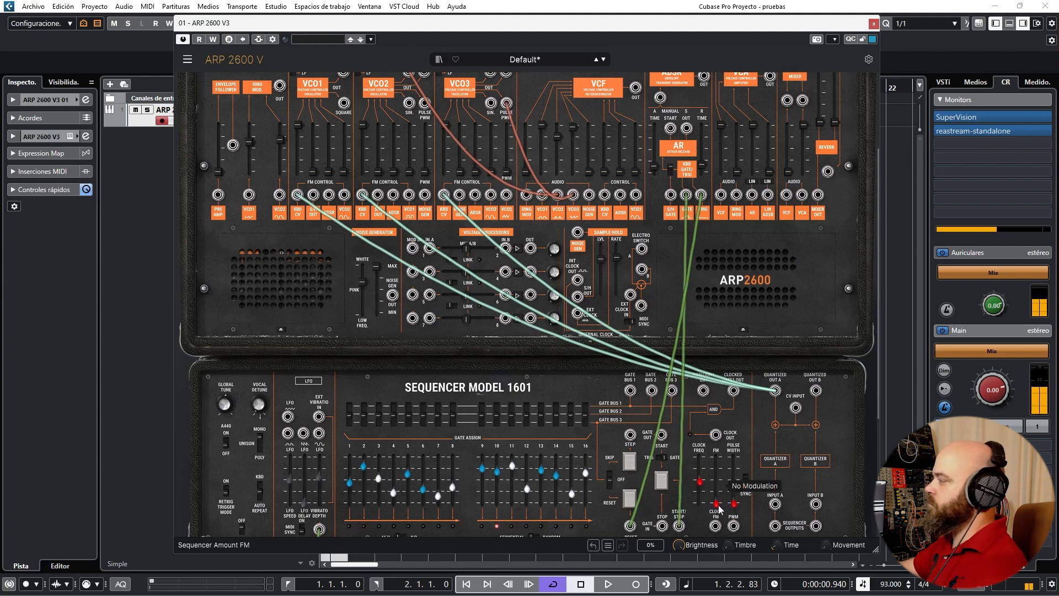
drag(738, 504, 739, 450)
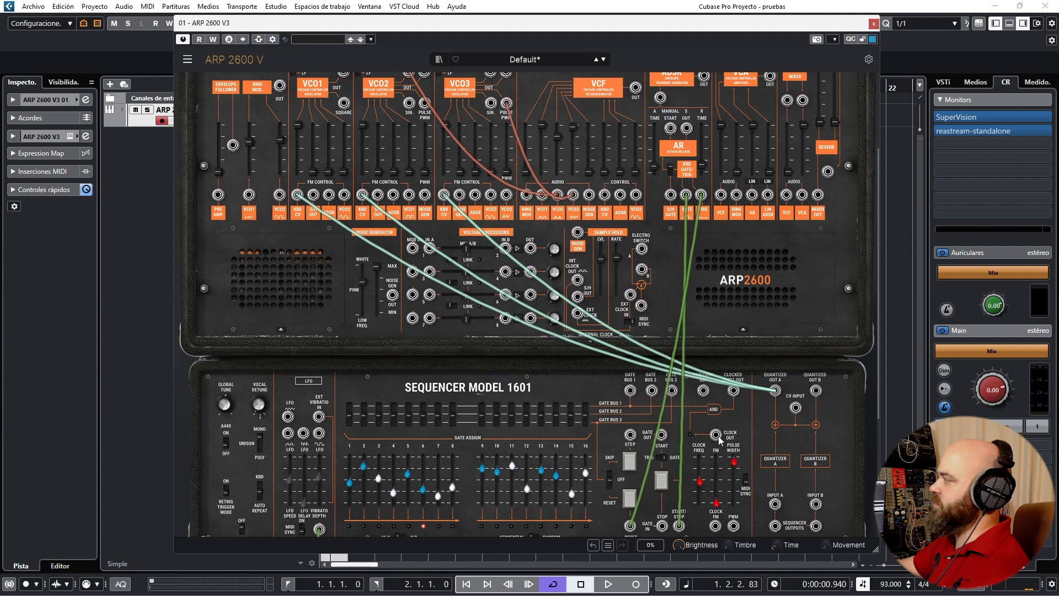
Patch the sequencer's Clock Out to the envelopes' S/H Gate input and lower the sequencer's pulse width to about 35%.
drag(670, 195, 715, 439)
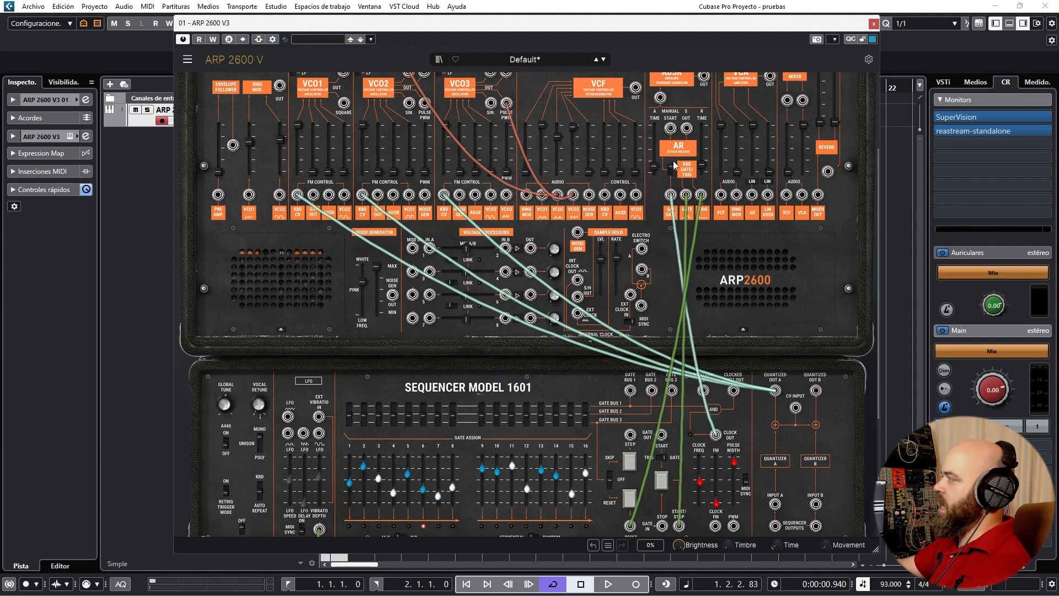
mouse_move(731, 466)
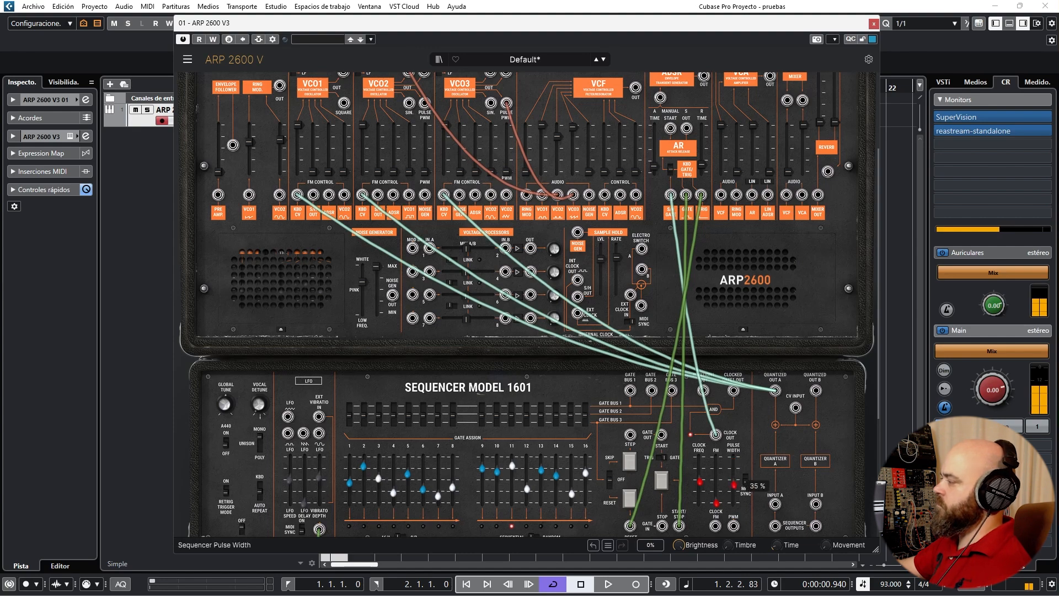
drag(734, 481, 734, 477)
Set the ADSR envelope's decay time to 38.2 ms.
scroll(690, 287, up, 3)
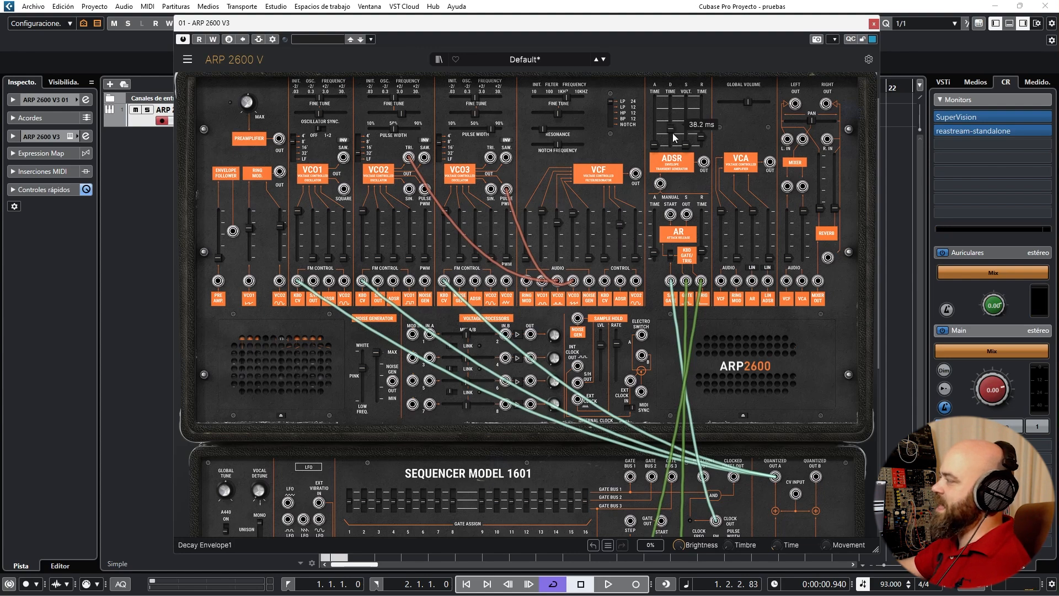
scroll(699, 435, down, 3)
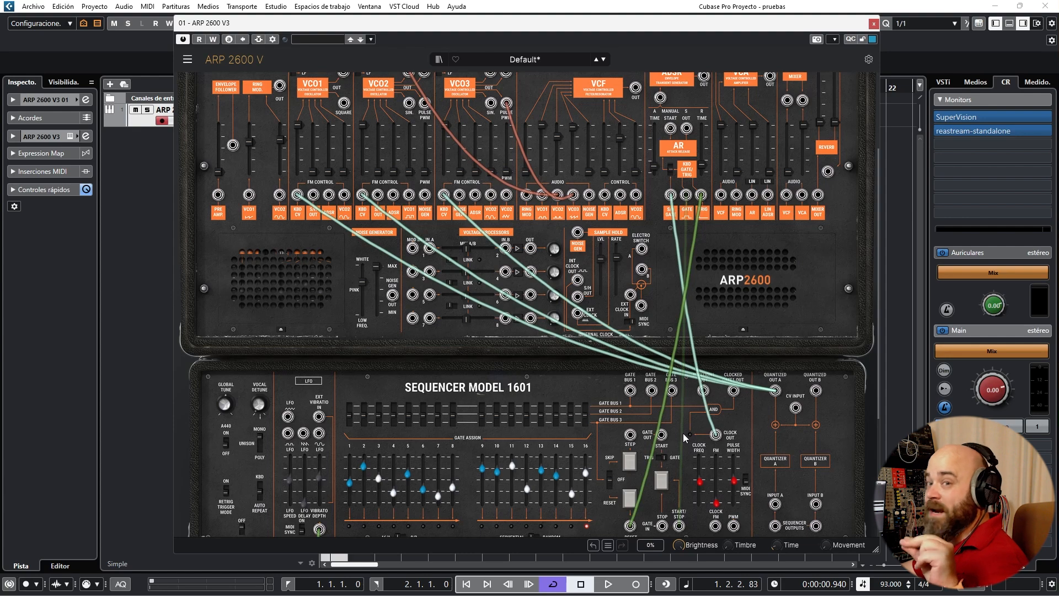
scroll(683, 433, up, 3)
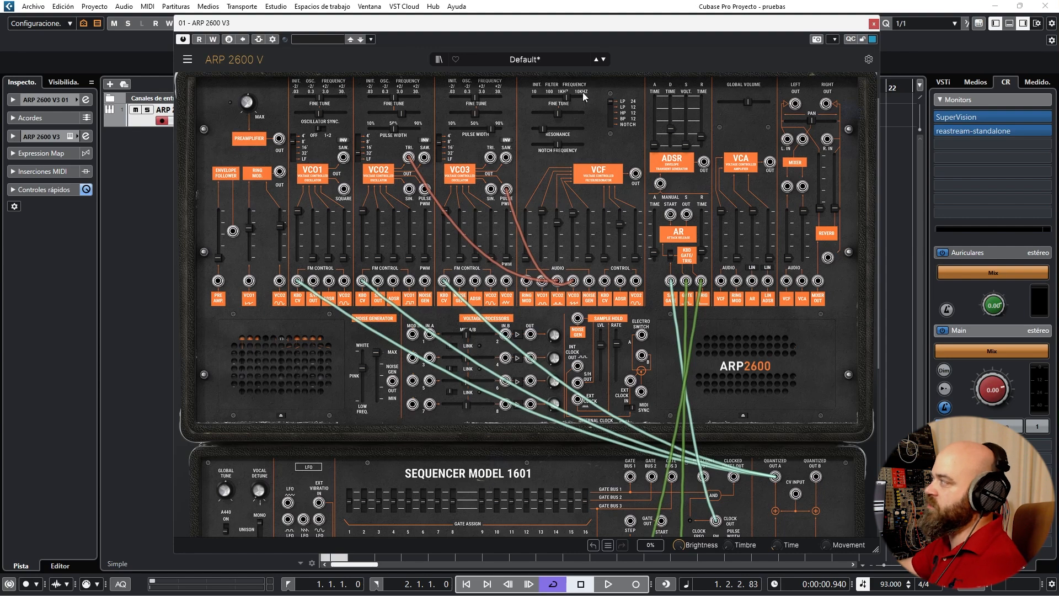
mouse_move(677, 131)
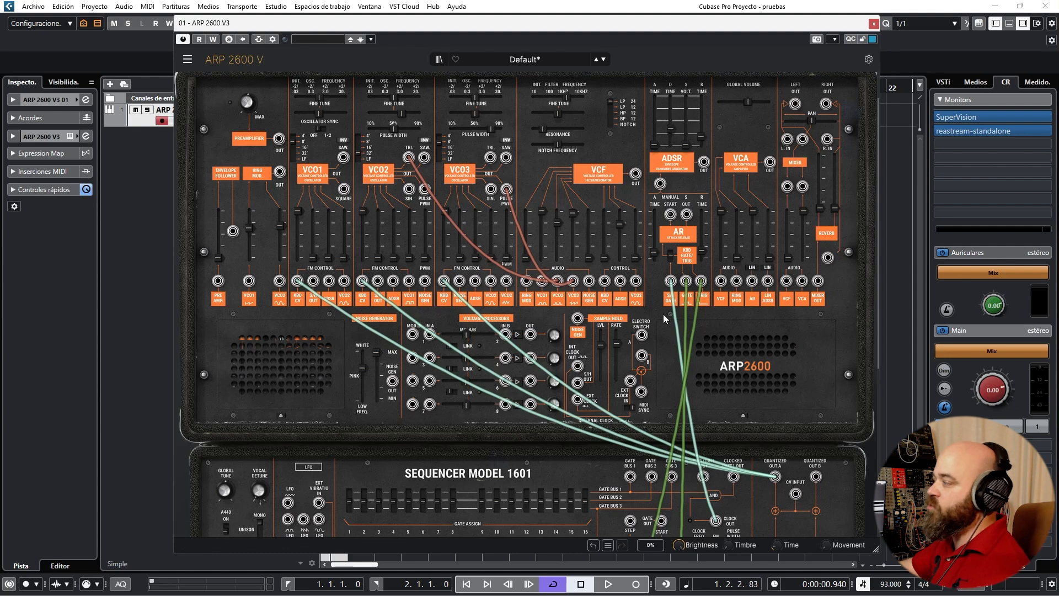
Adjust the ADSR's attack time slightly and set the VCF's initial filter frequency to about 257 Hz.
scroll(560, 462, down, 3)
scroll(494, 363, up, 4)
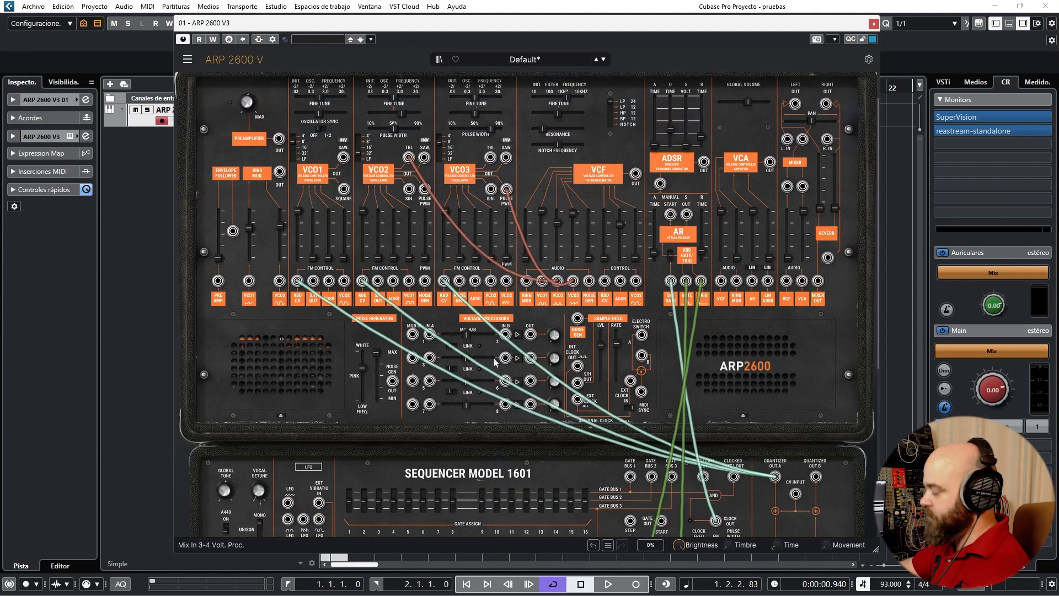
mouse_move(574, 160)
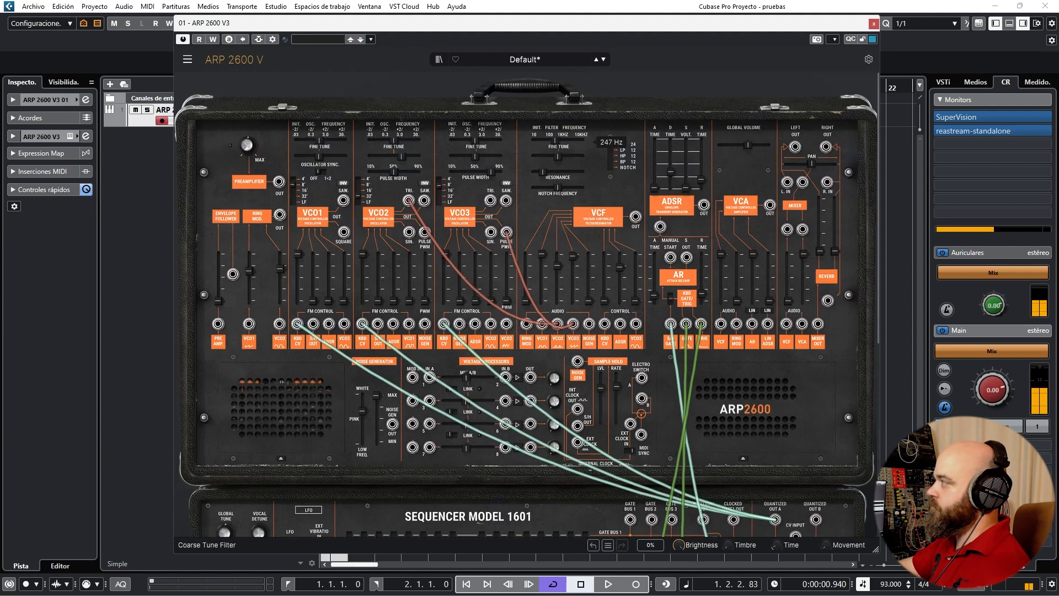
mouse_move(655, 188)
mouse_down()
mouse_move(655, 161)
mouse_move(655, 180)
mouse_up()
mouse_move(558, 140)
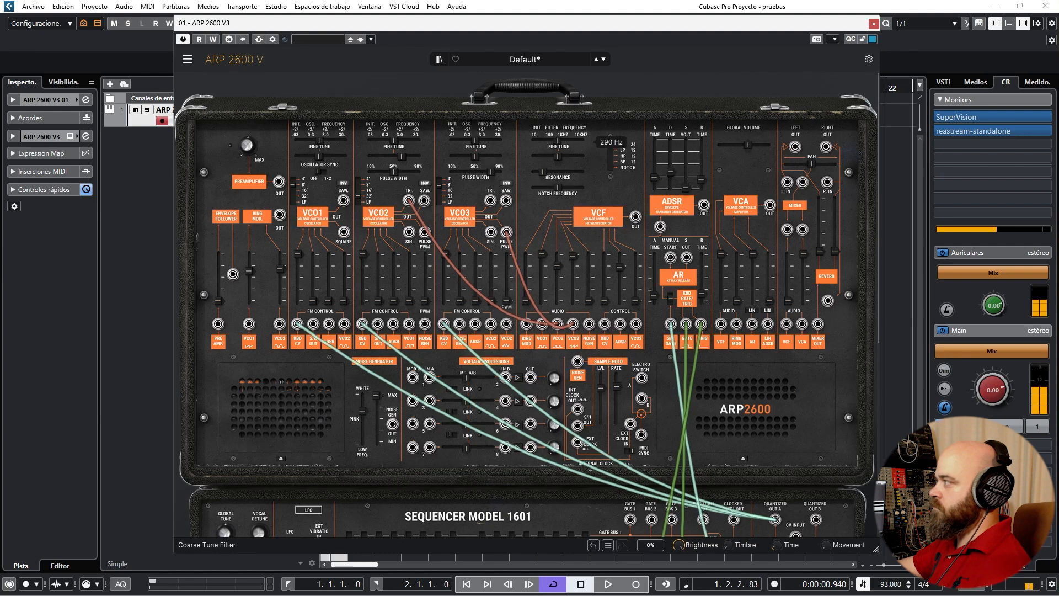
drag(554, 141, 557, 146)
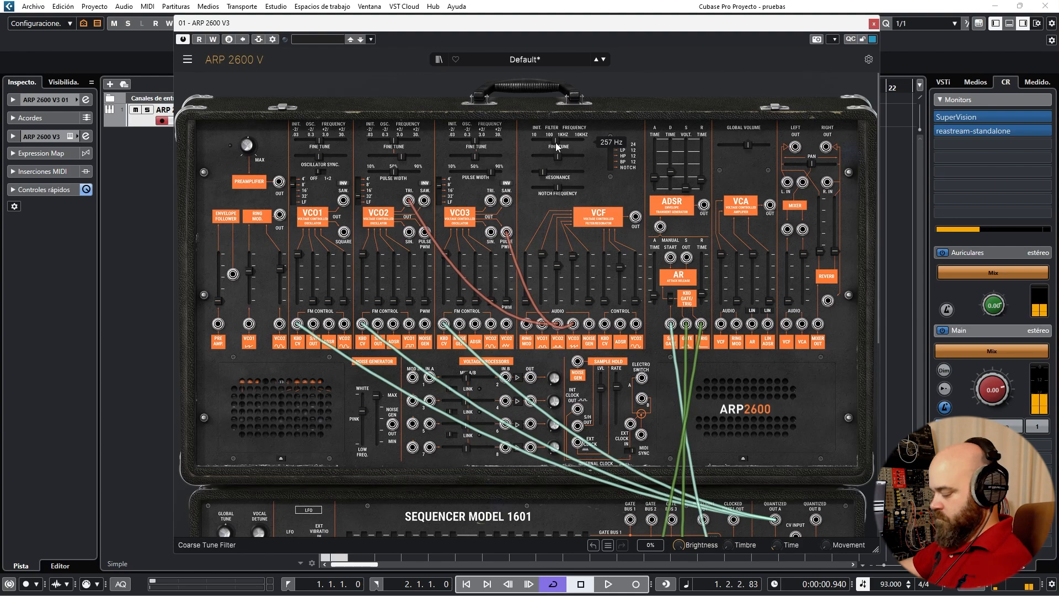
scroll(561, 309, down, 5)
mouse_move(562, 316)
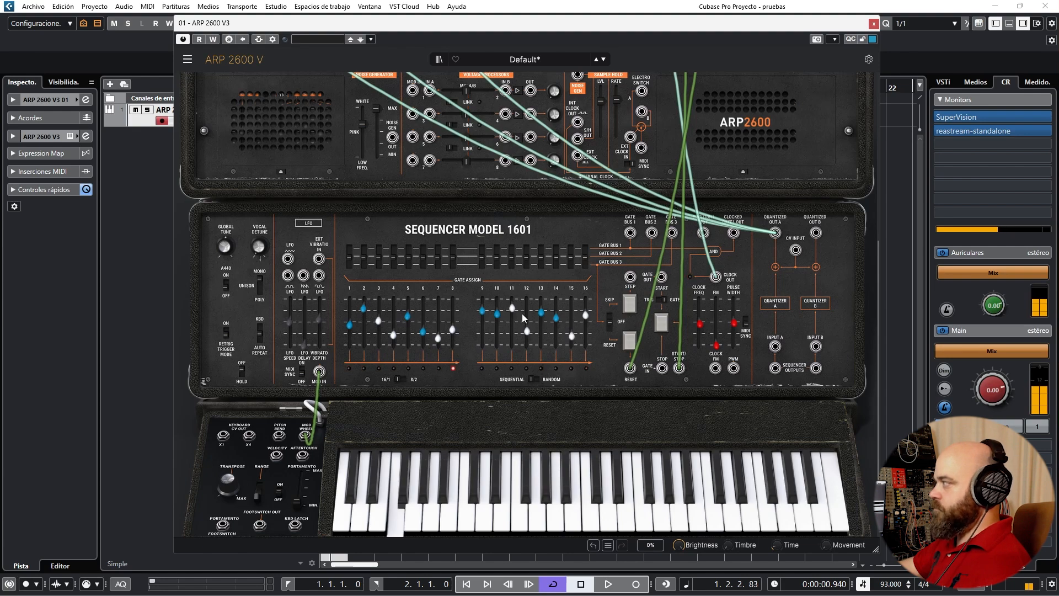
mouse_move(527, 318)
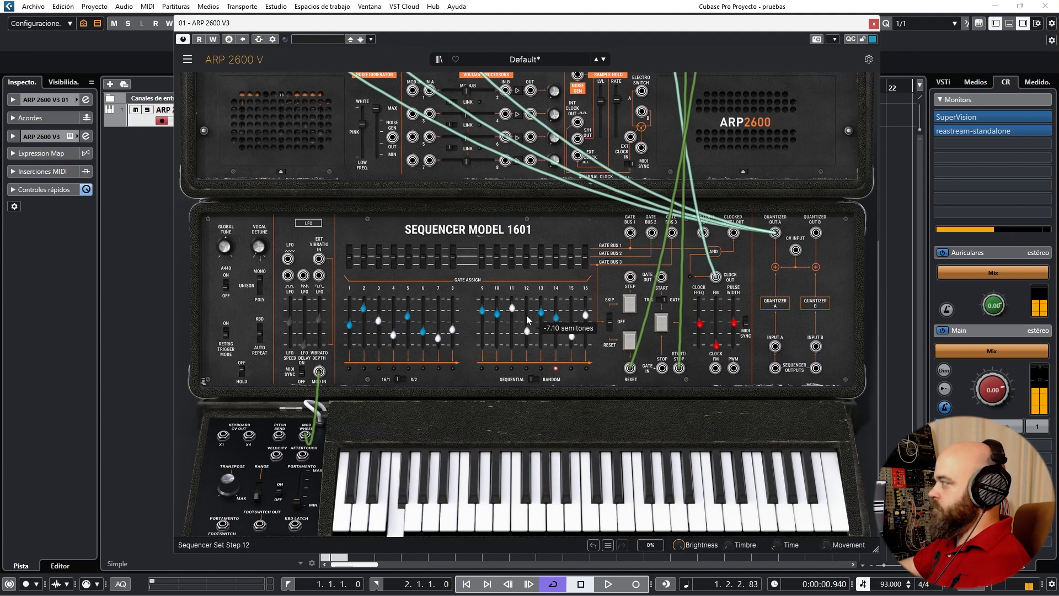
scroll(528, 324, up, 2)
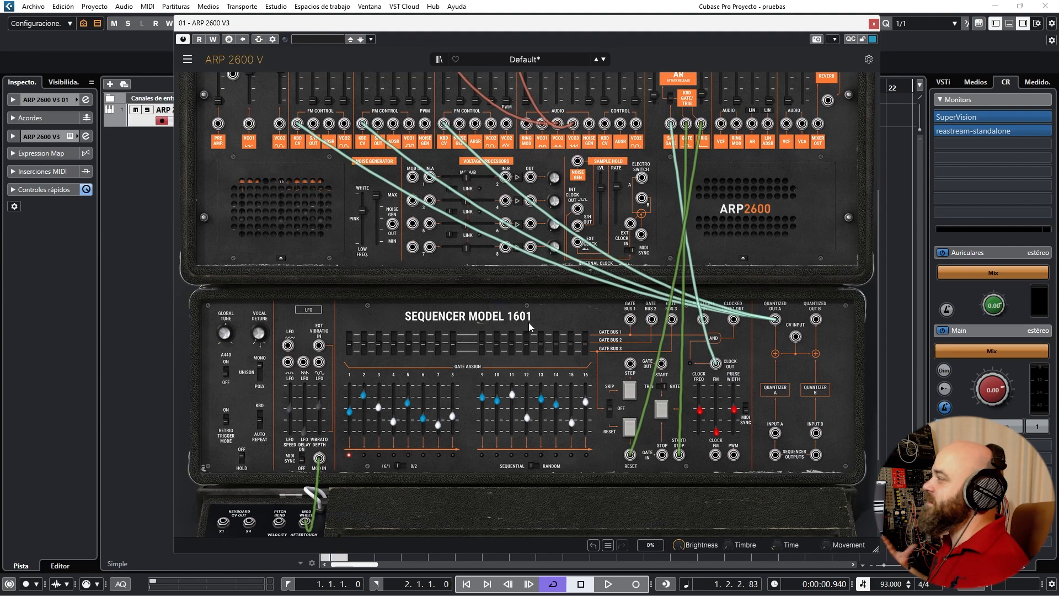
scroll(529, 326, up, 4)
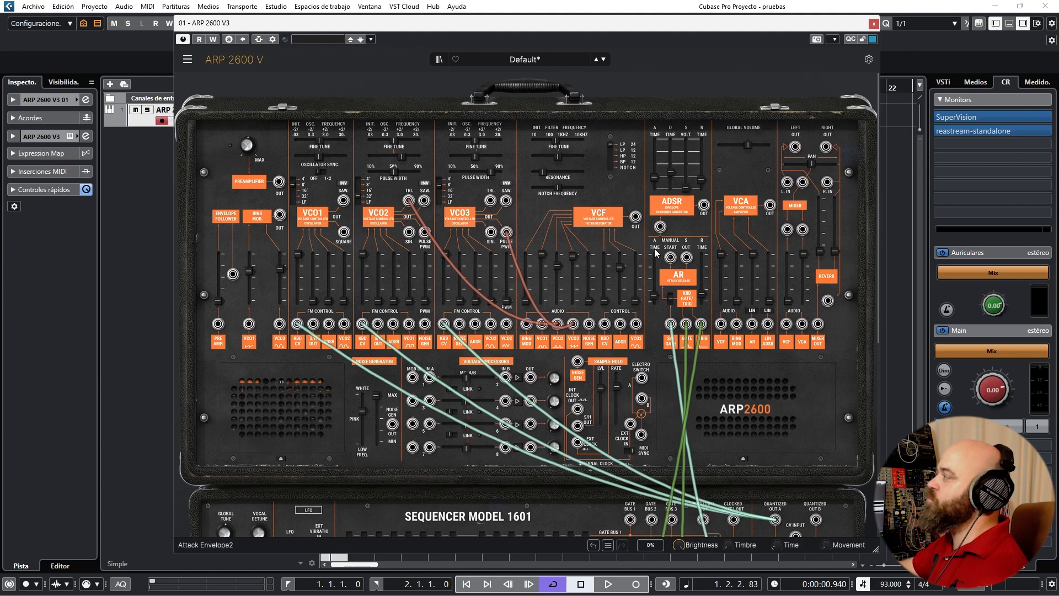
Patch VCO2's sine output into the VCF's VCO2 audio input and raise that input's level fader fully.
mouse_move(656, 252)
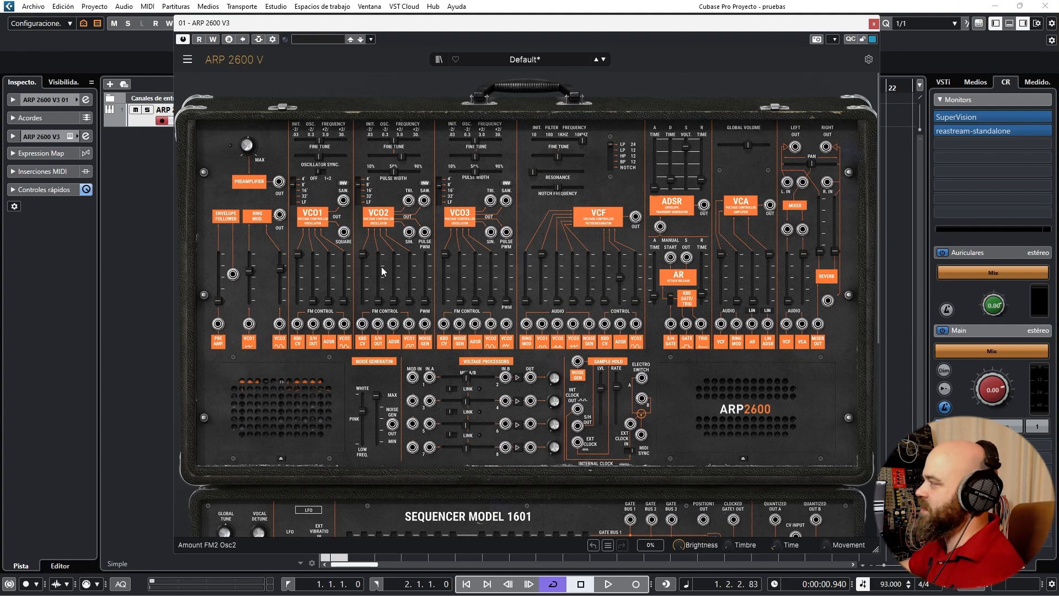
drag(410, 233, 558, 329)
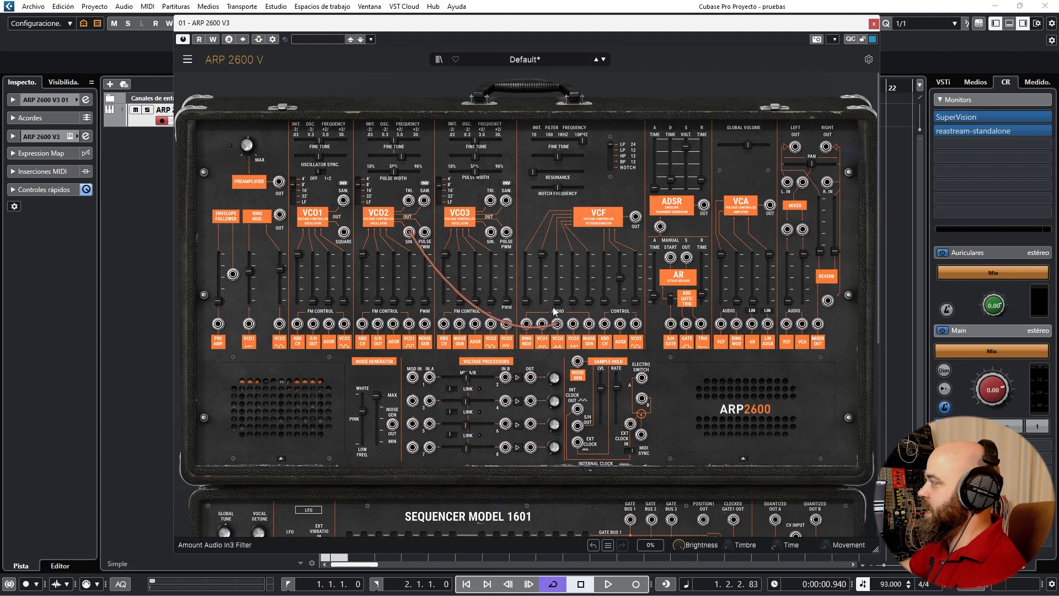
mouse_move(554, 255)
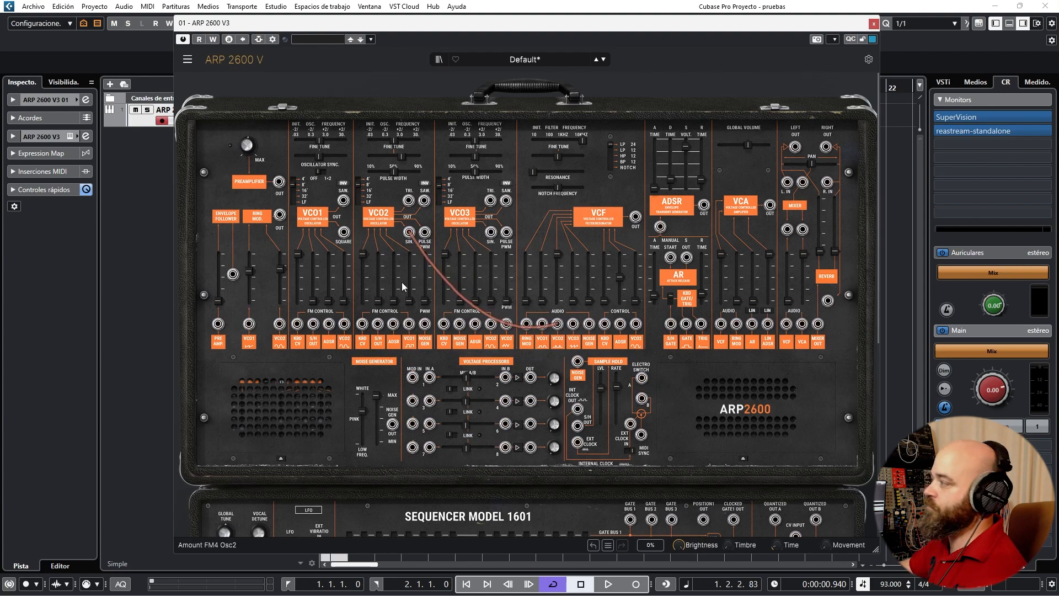
Raise VCO2's S/H Out FM amount to 0.32 and set the Sample & Hold rate to 4.16 Hz.
mouse_move(381, 292)
mouse_move(379, 293)
mouse_down()
mouse_move(380, 264)
mouse_move(380, 278)
mouse_up()
drag(600, 388, 641, 395)
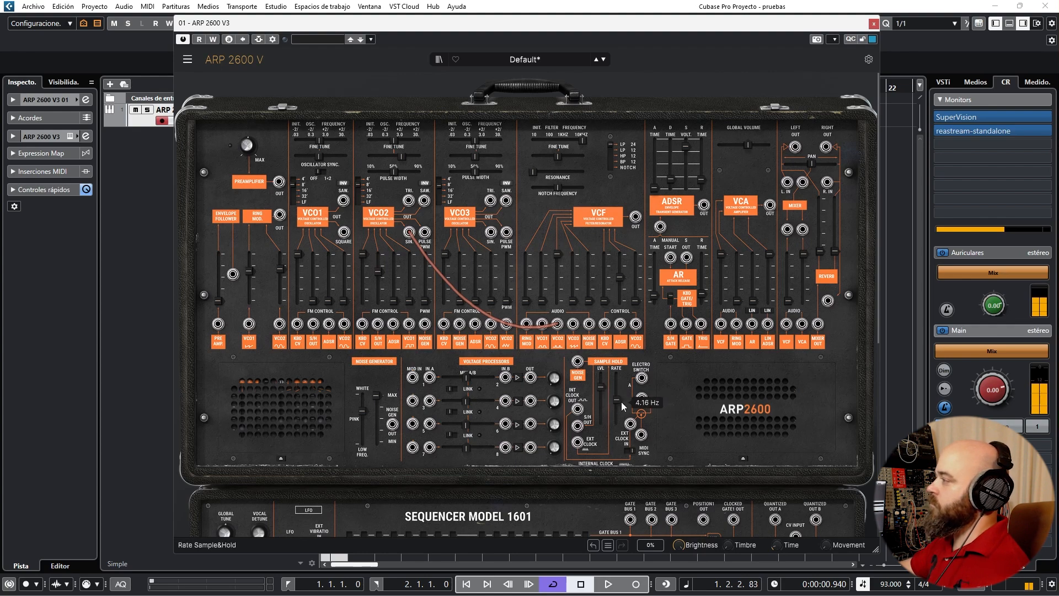
Raise VCO2's coarse tuning past +17 semitones, then increase the VCF's resonance and set its initial frequency to 636 Hz.
click(392, 143)
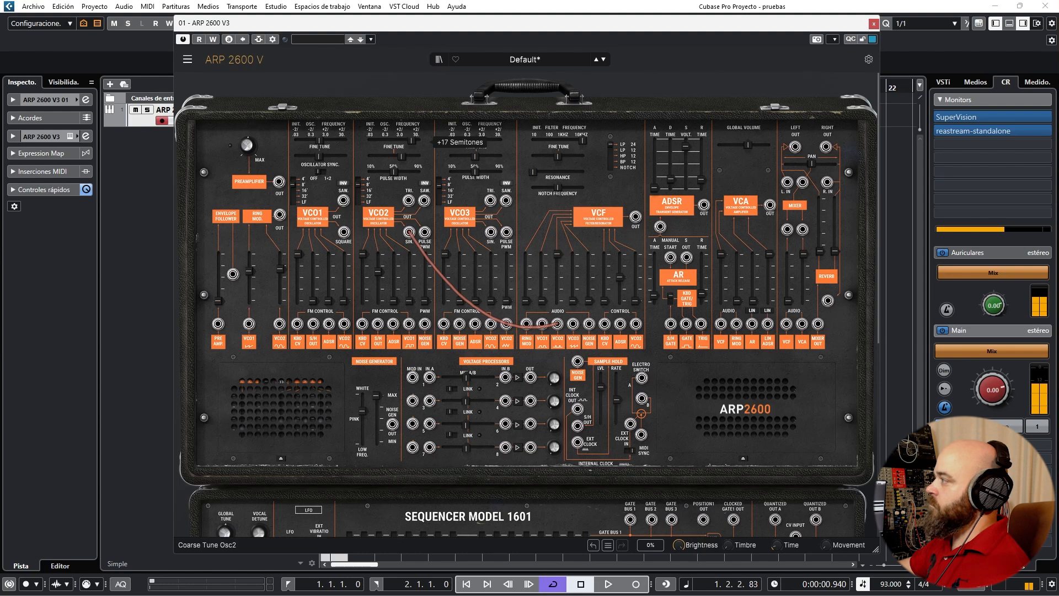
drag(411, 141, 419, 143)
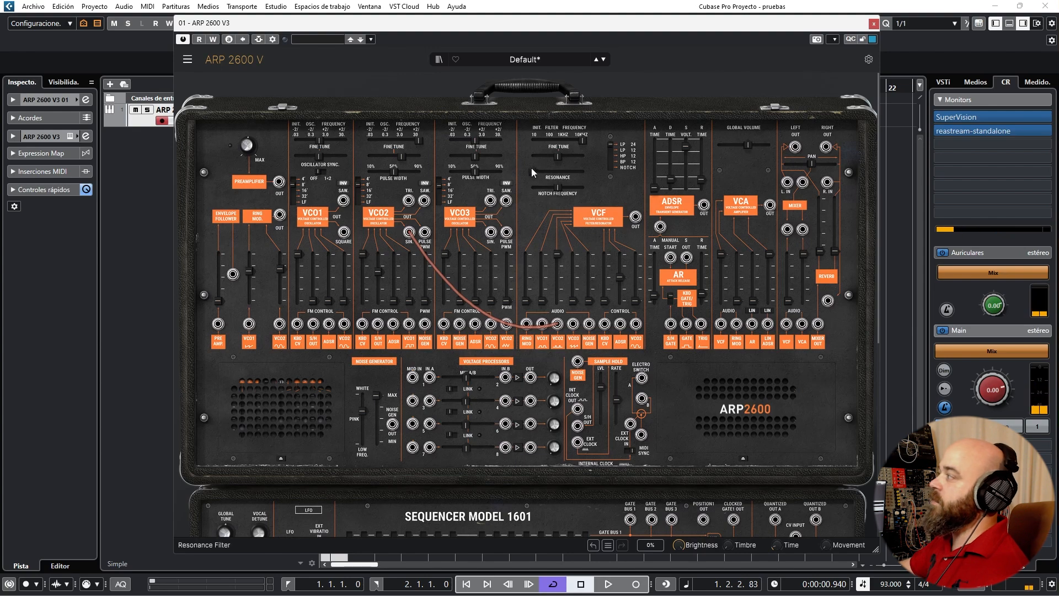
drag(531, 172, 562, 146)
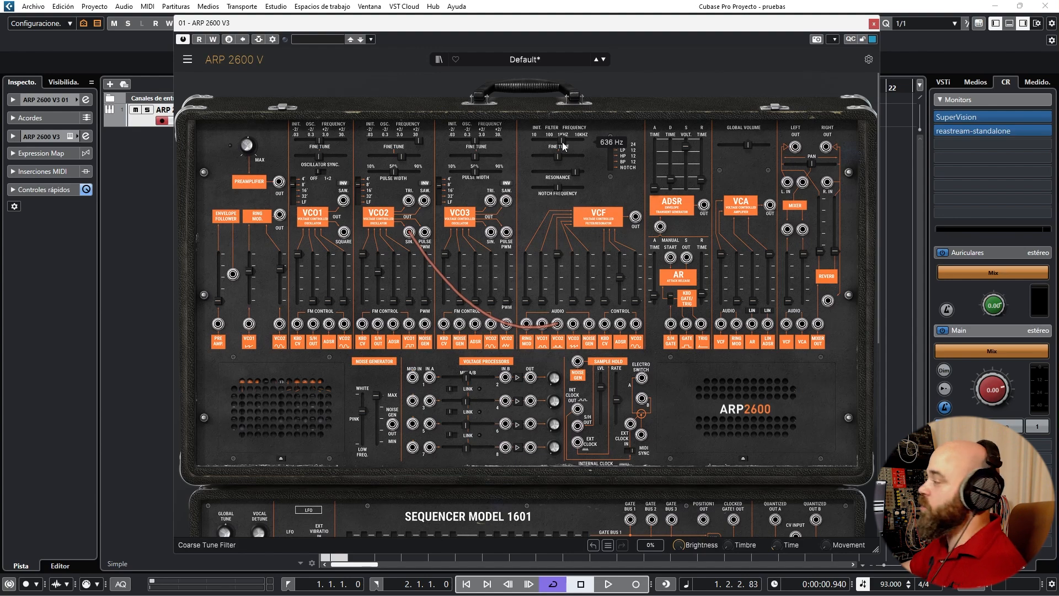
Lower VCO2's S/H Out FM control fader toward its minimum.
mouse_move(583, 287)
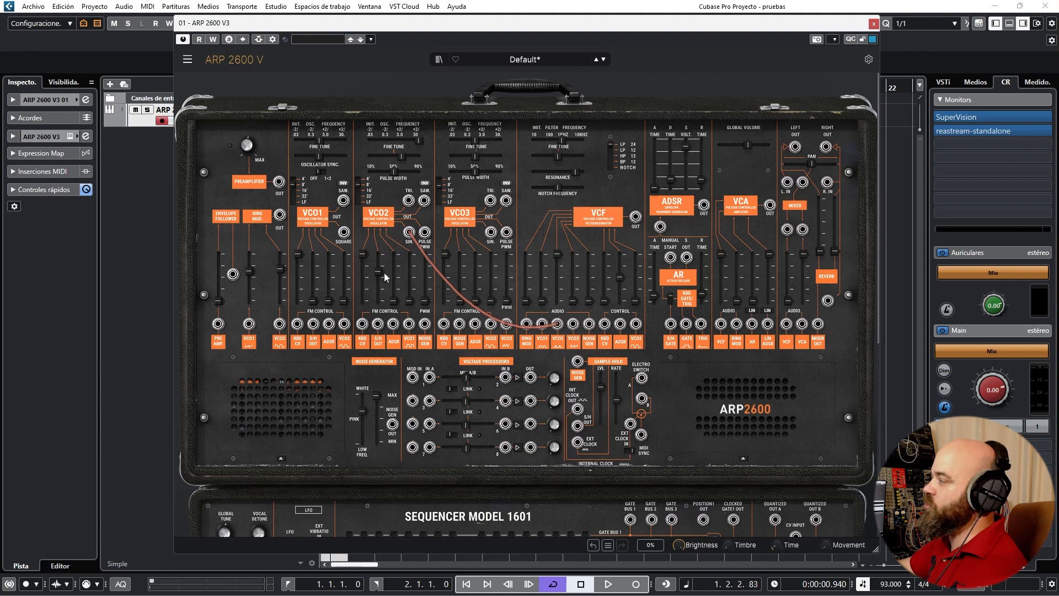
mouse_move(377, 275)
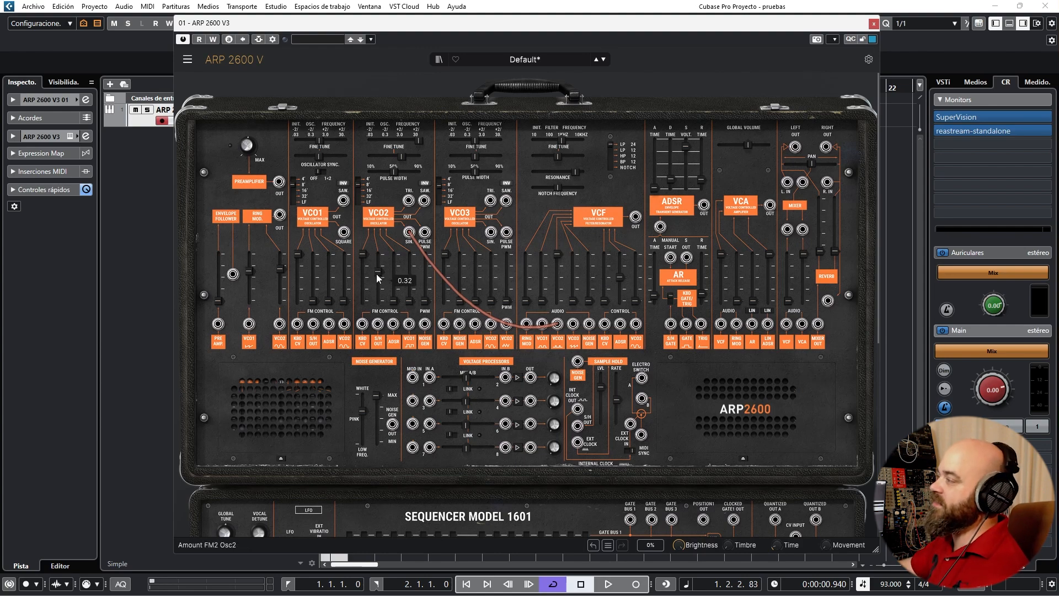
drag(378, 271, 377, 294)
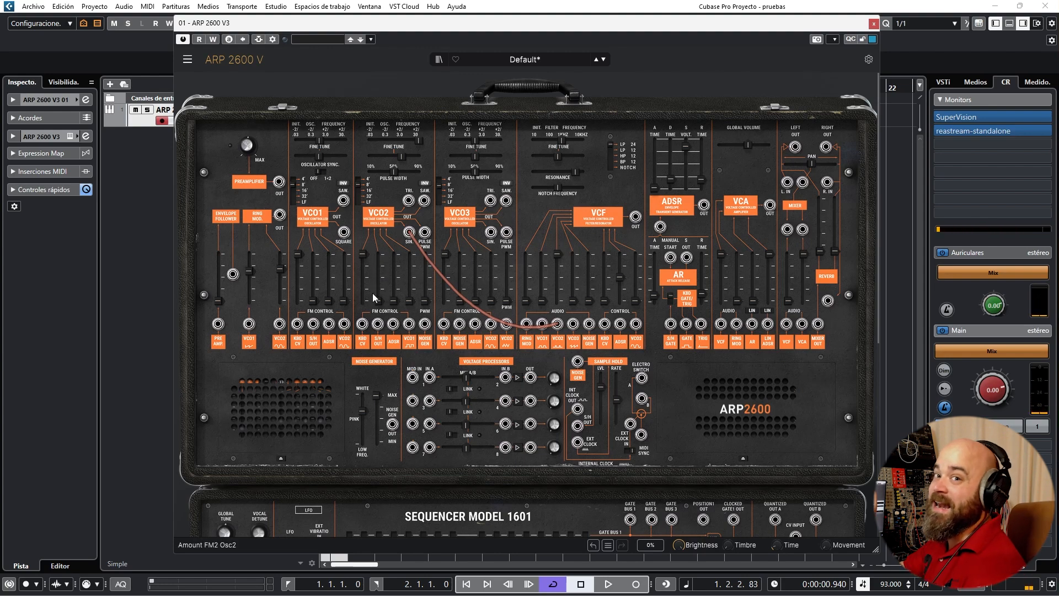